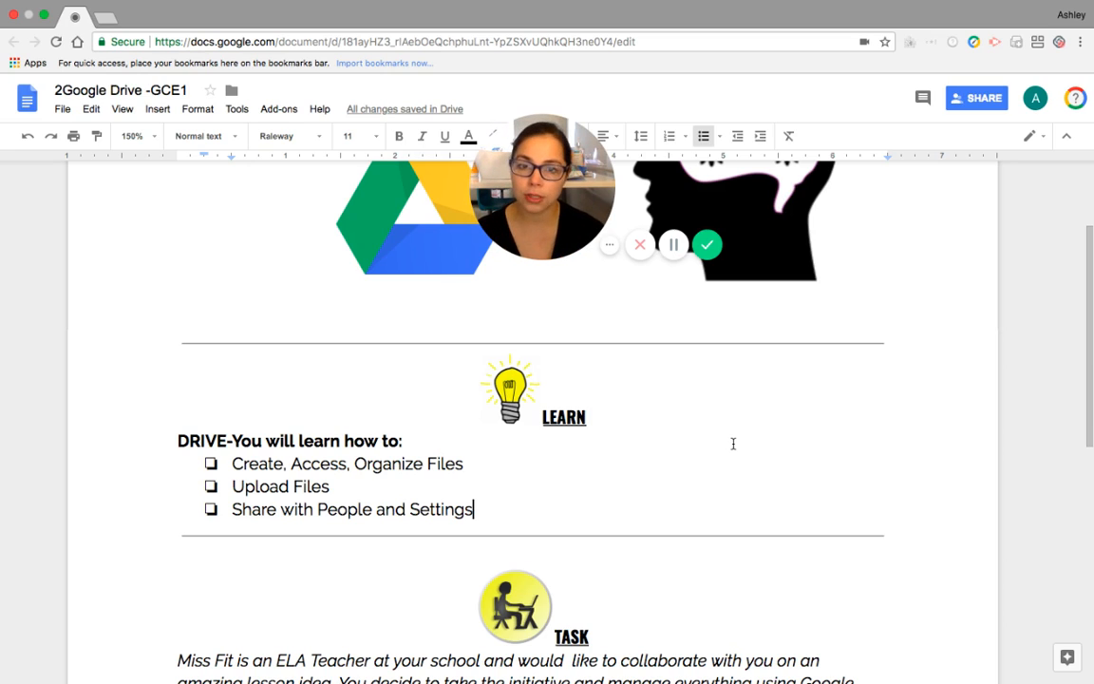
Review the Drive learning goals listed under LEARN in the document
left_click(488, 136)
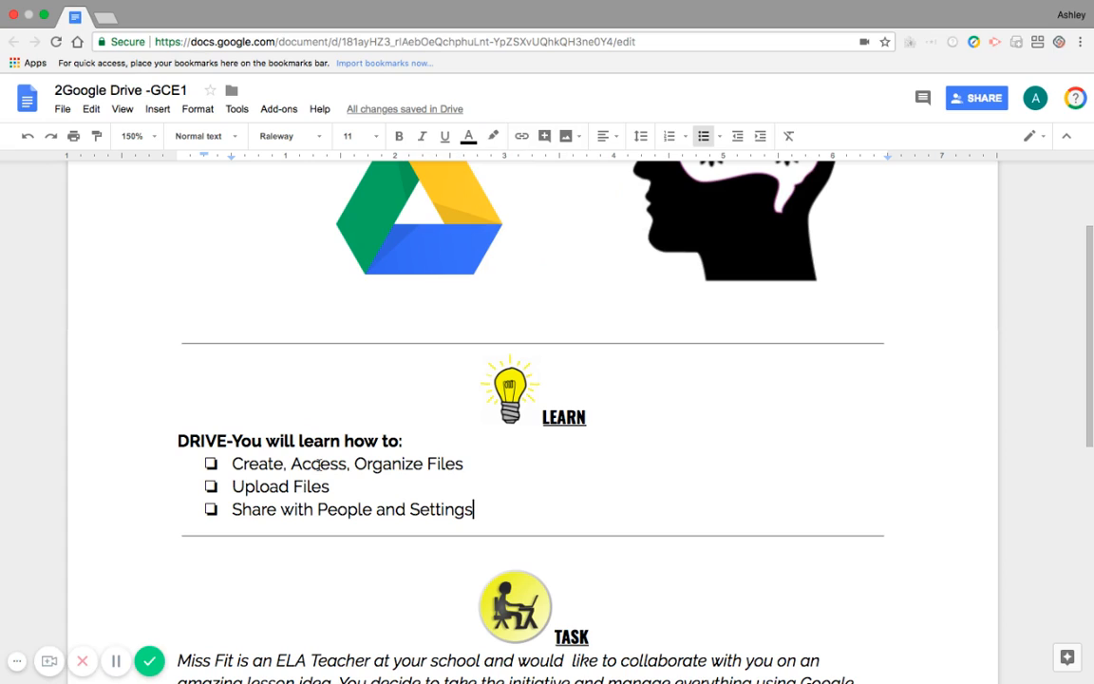
left_click(258, 463)
left_click_drag(241, 510, 487, 510)
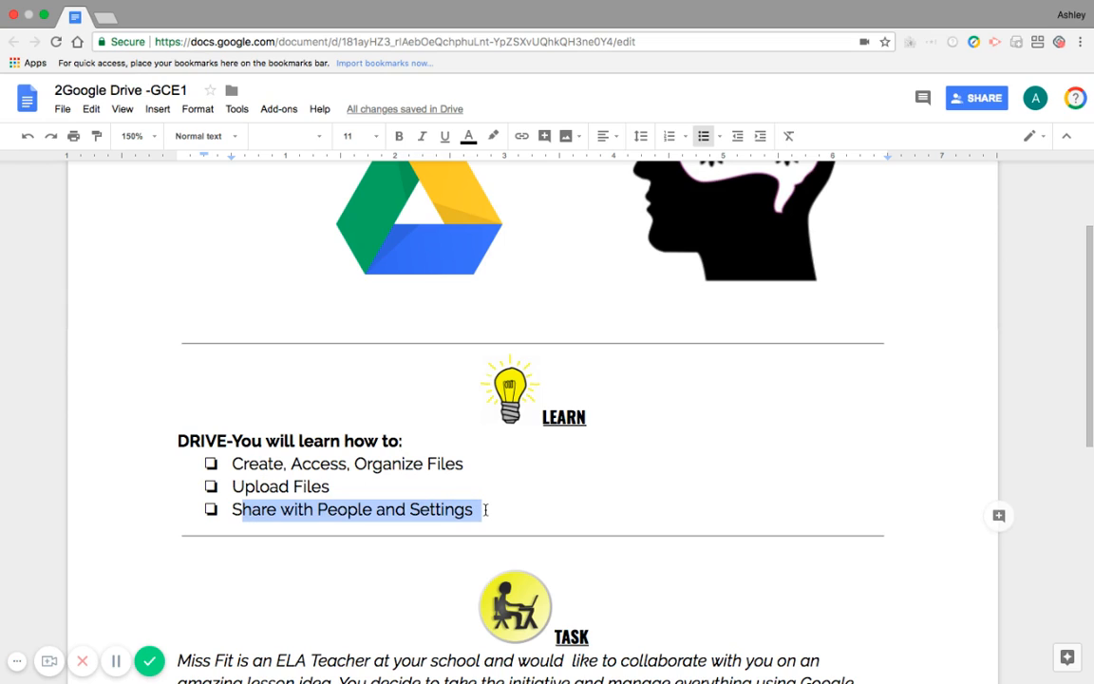
left_click(485, 510)
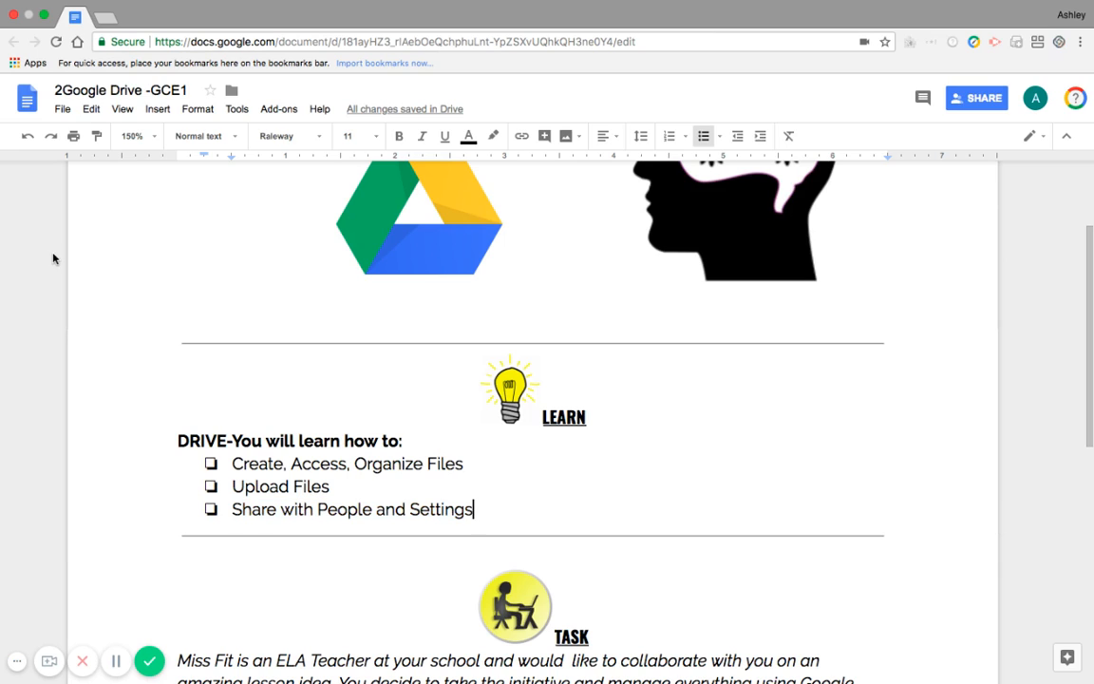
scroll(251, 314, "up", 3)
scroll(252, 313, "up", 1)
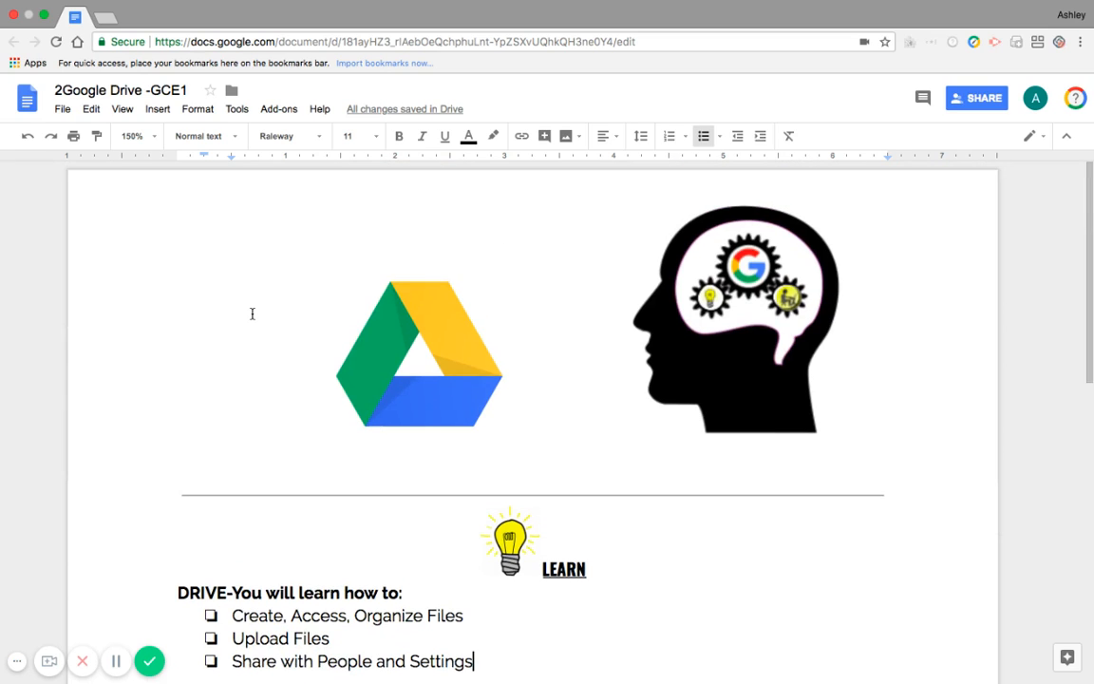
Search the web for "google drive" in a new browser tab
left_click(105, 18)
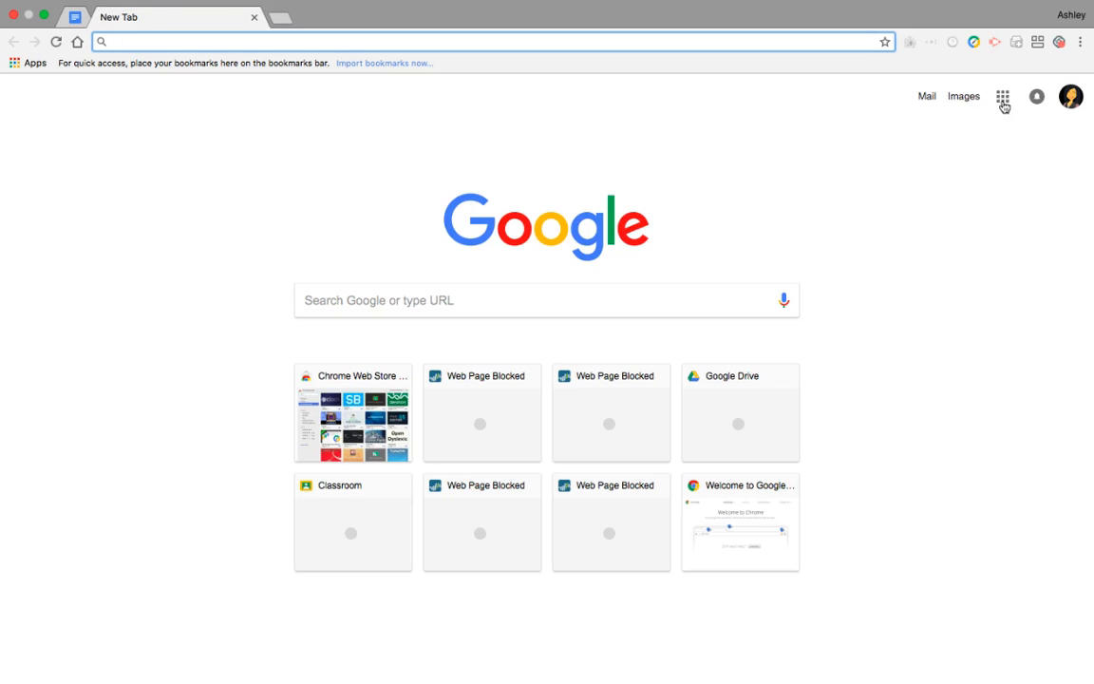
left_click(1003, 98)
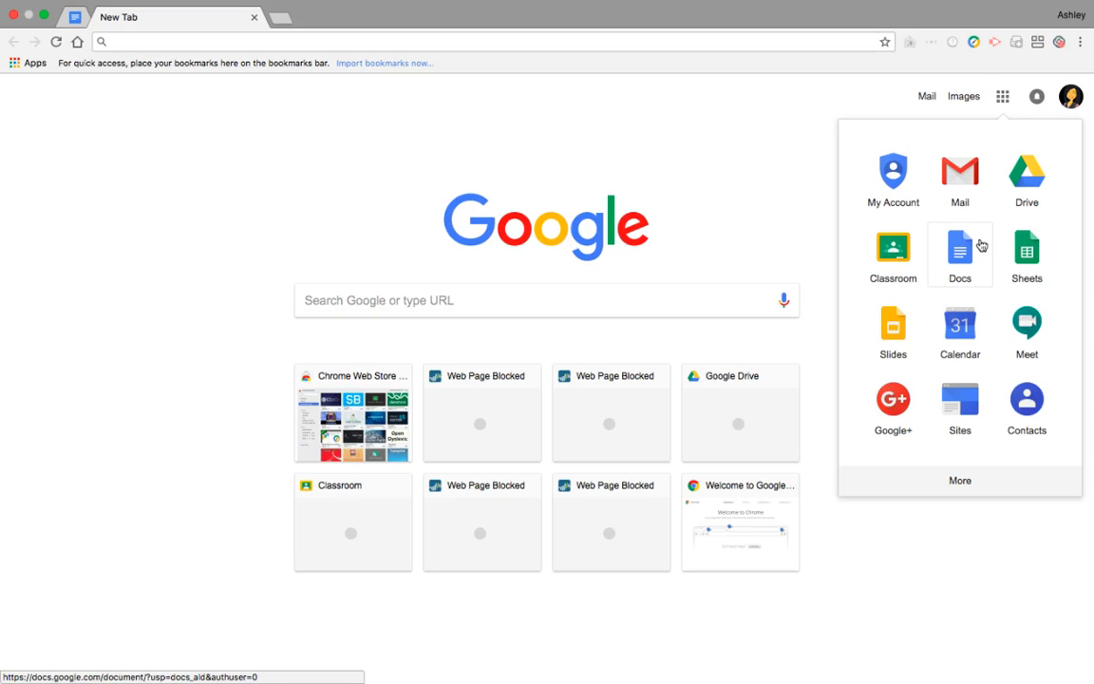
scroll(979, 244, "down", 1)
scroll(982, 246, "up", 1)
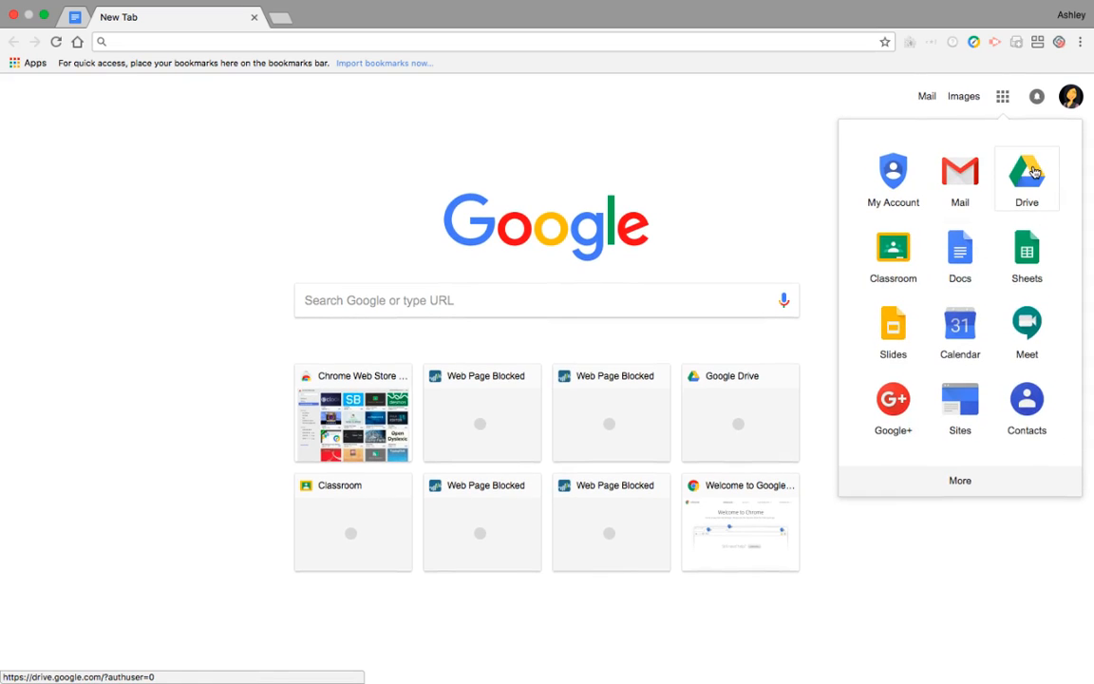
left_click(199, 59)
type("google drive")
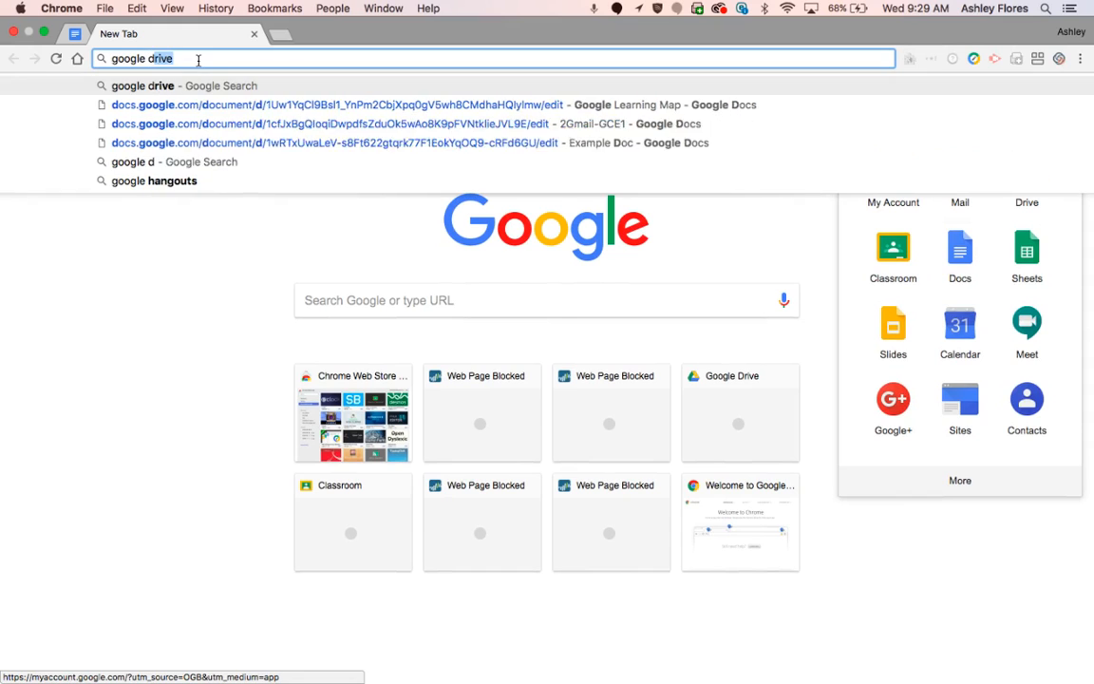
key("Return")
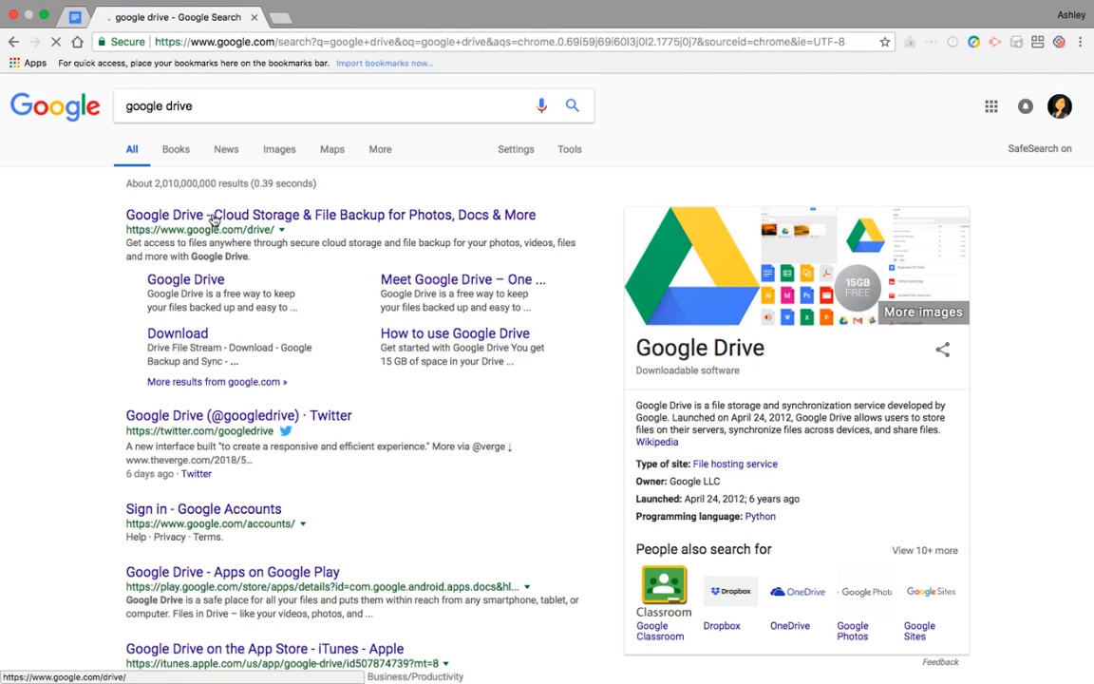
Go to Google Drive and expand the My Drive folder tree
left_click(990, 105)
left_click(1010, 177)
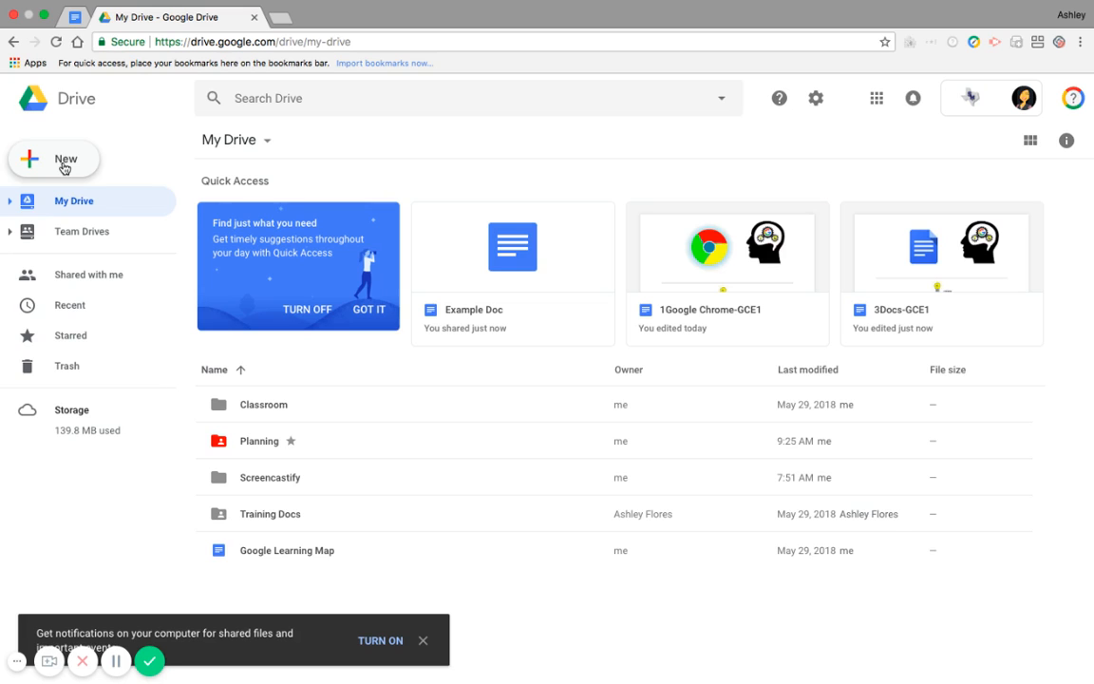
left_click(11, 202)
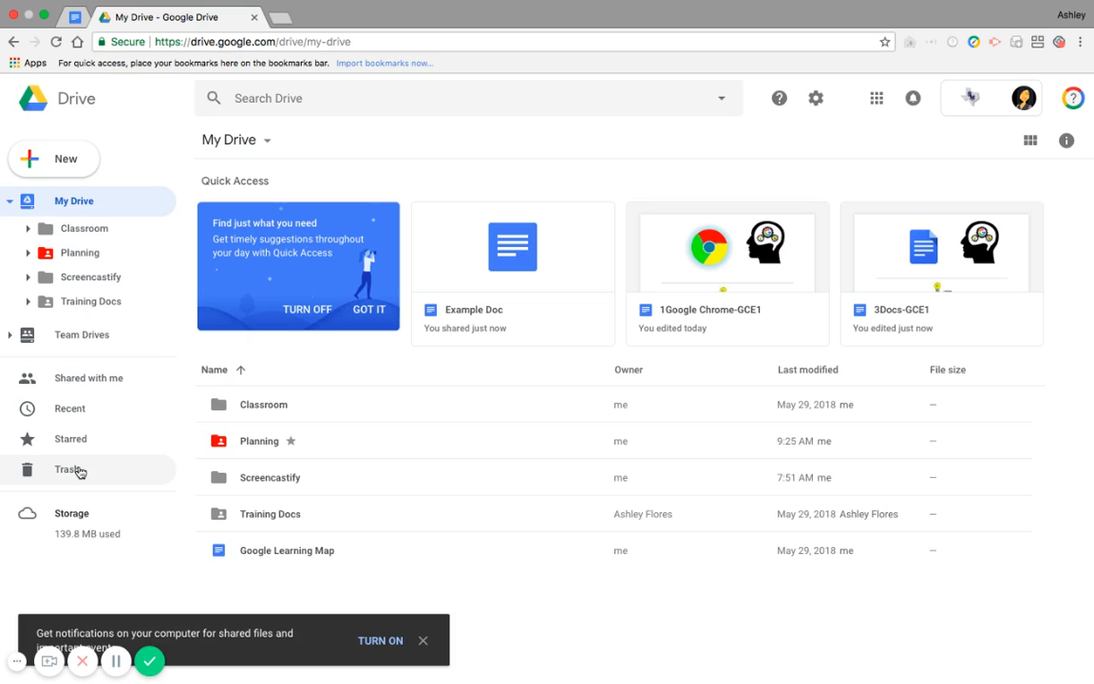
Examine the kinds of items that can be created in My Drive, including the additional Google apps
left_click(56, 163)
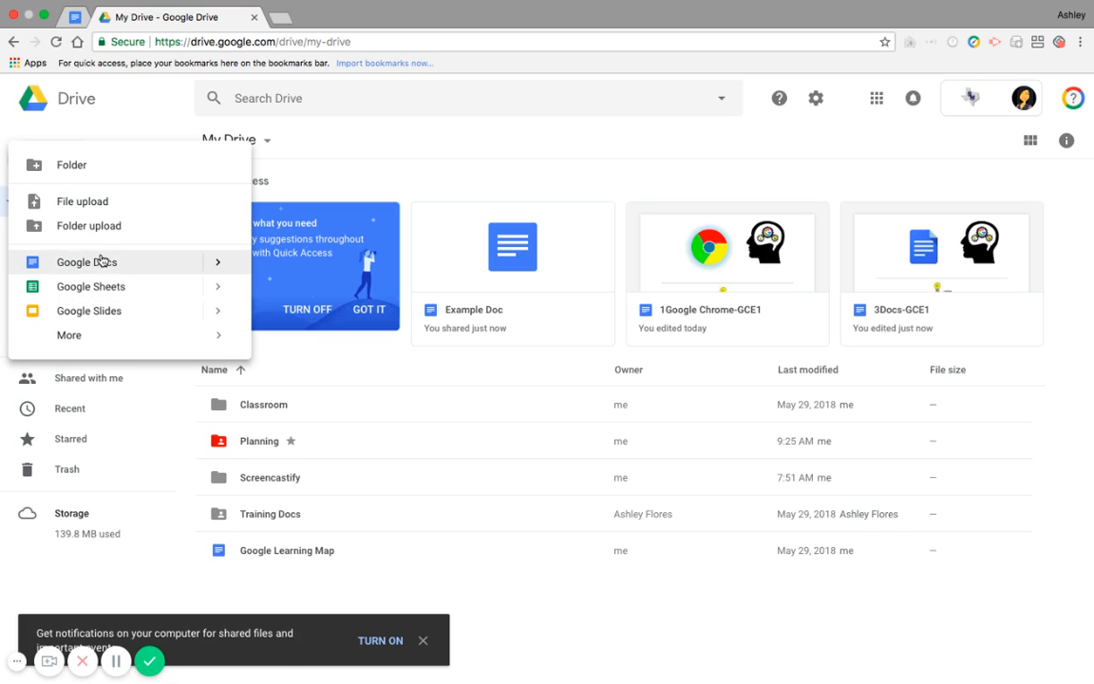
mouse_move(81, 336)
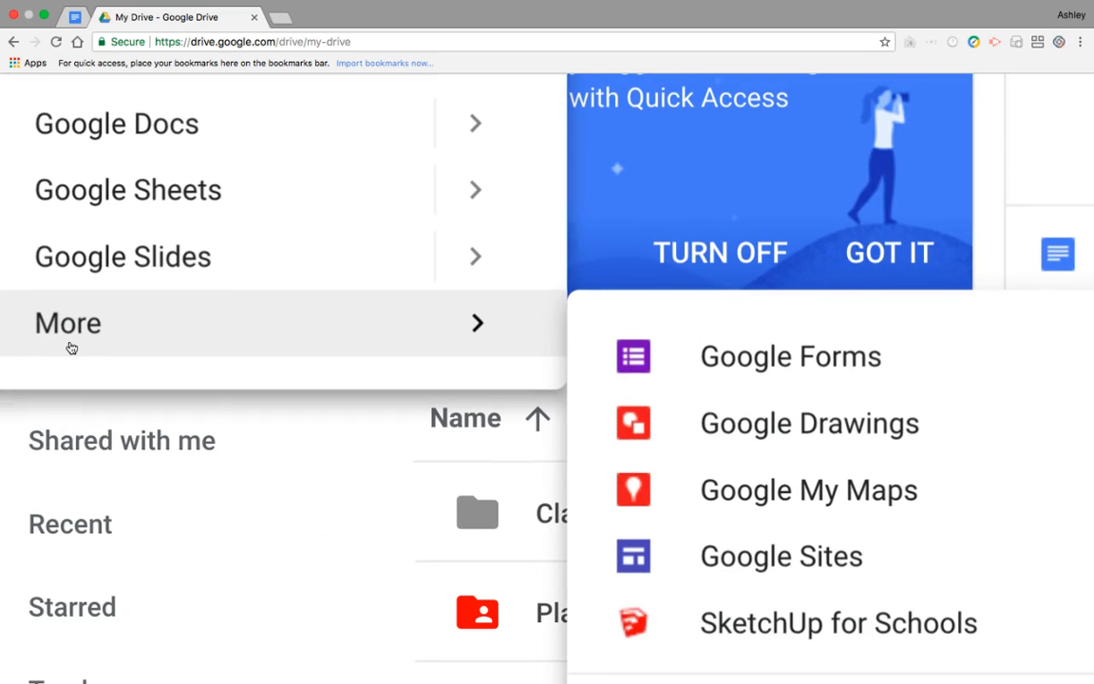
scroll(731, 325, "down", 2)
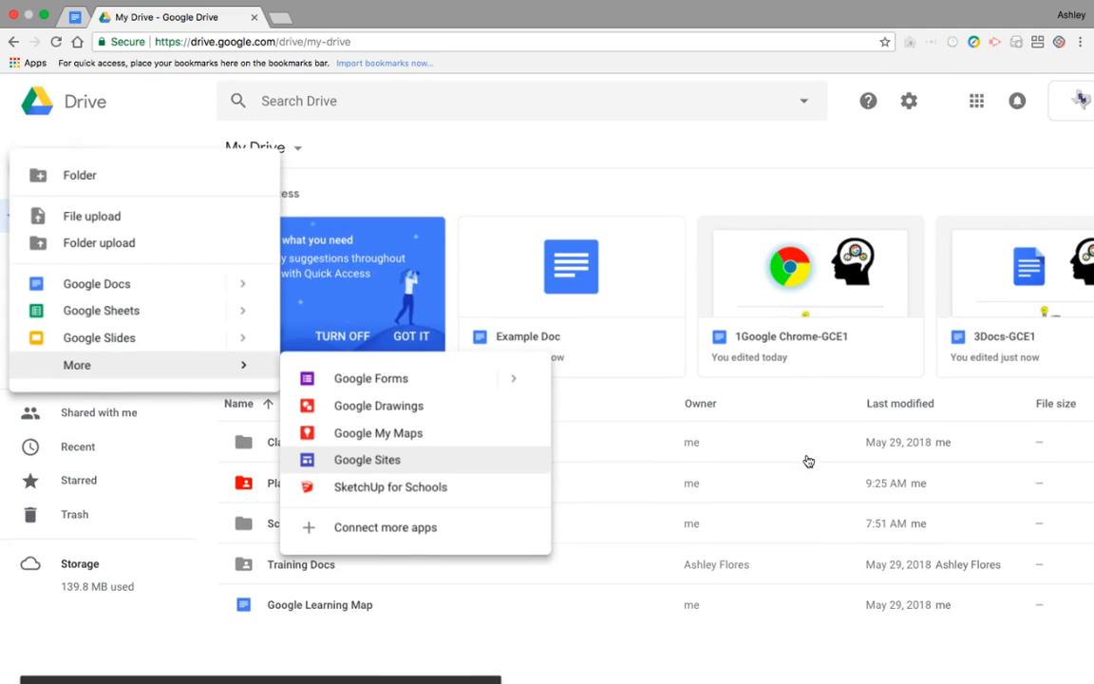
left_click(180, 605)
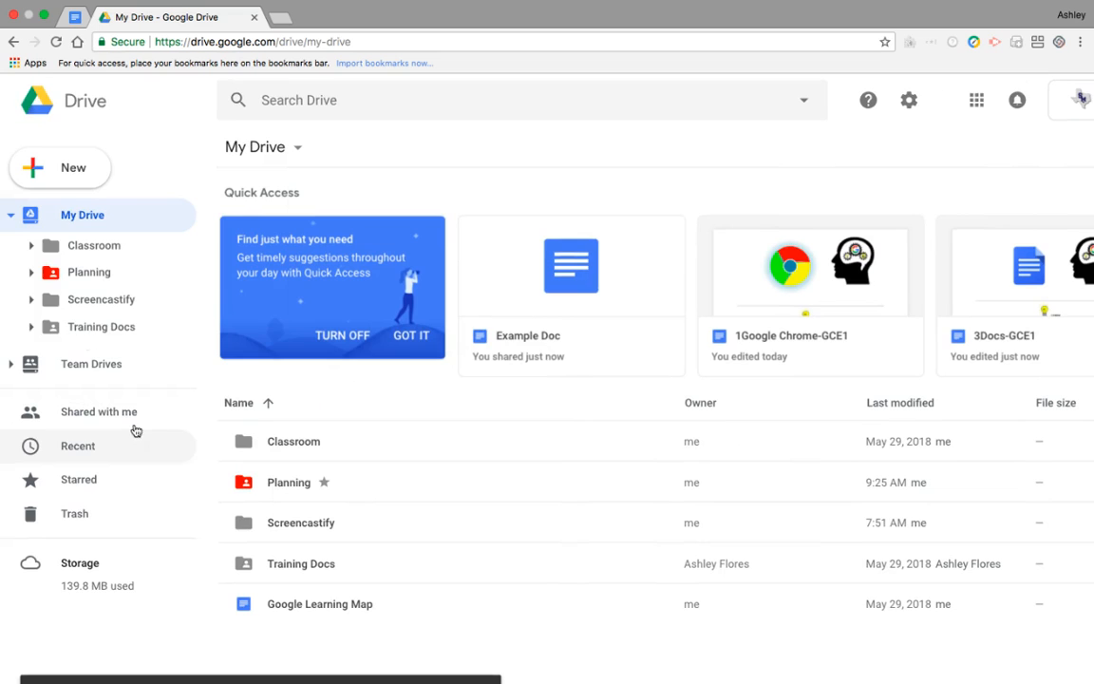
Create a new folder named Planning in My Drive
left_click(65, 181)
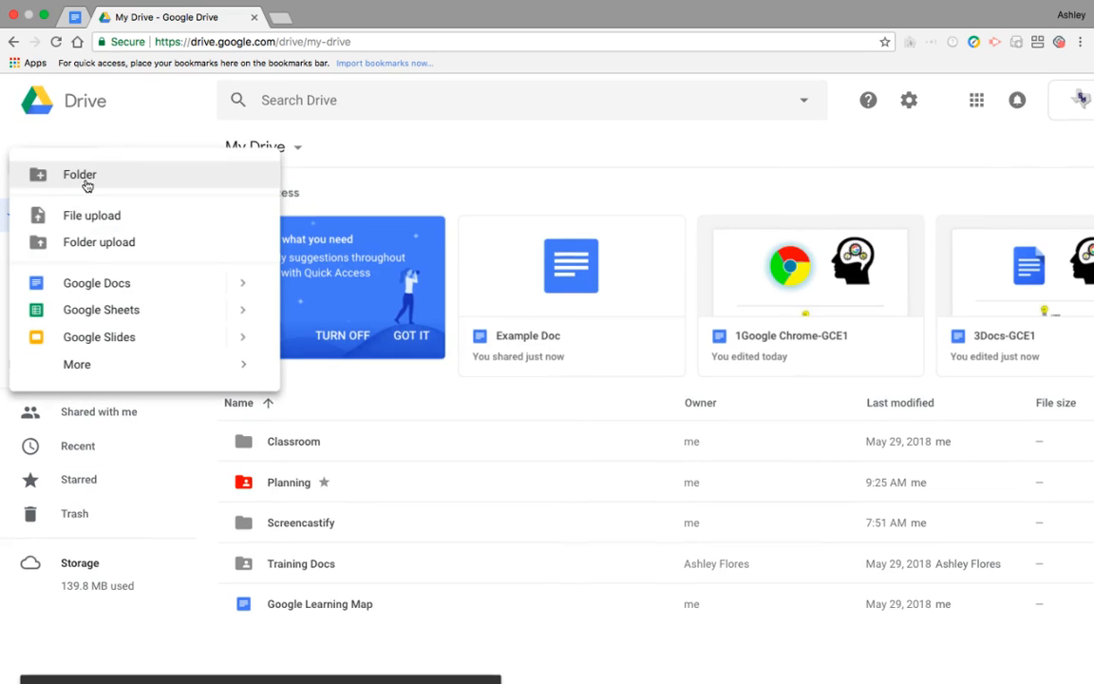
left_click(83, 176)
type("Planning")
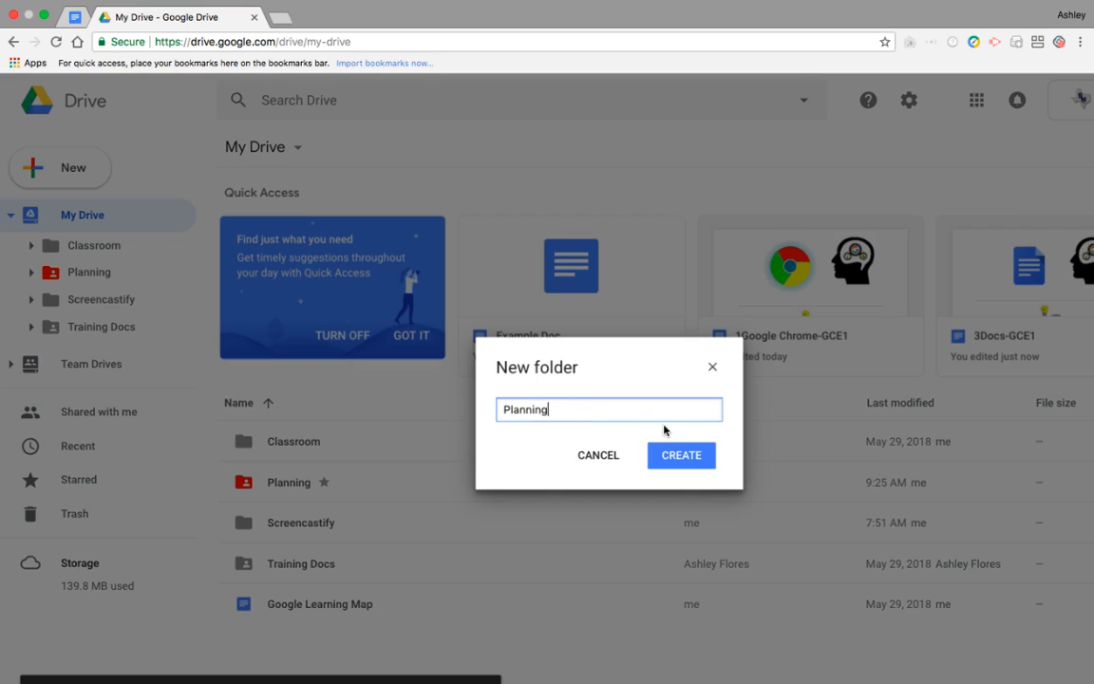
left_click(692, 455)
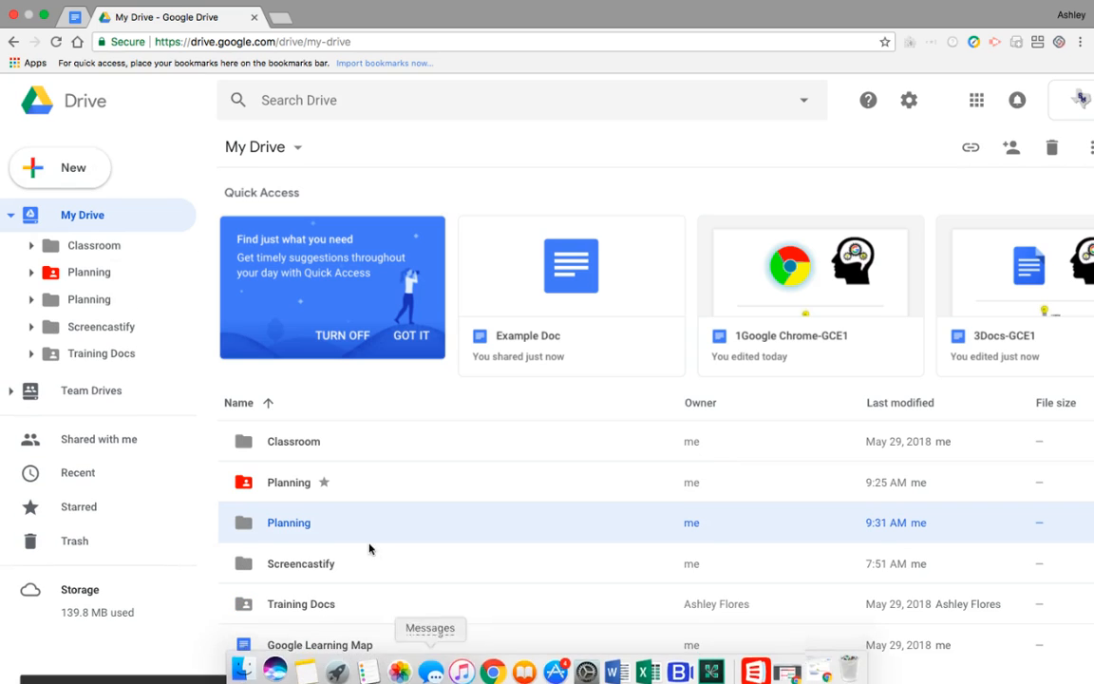
Create a blank Google Docs document inside the new, uncoloured Planning folder
scroll(370, 541, "down", 2)
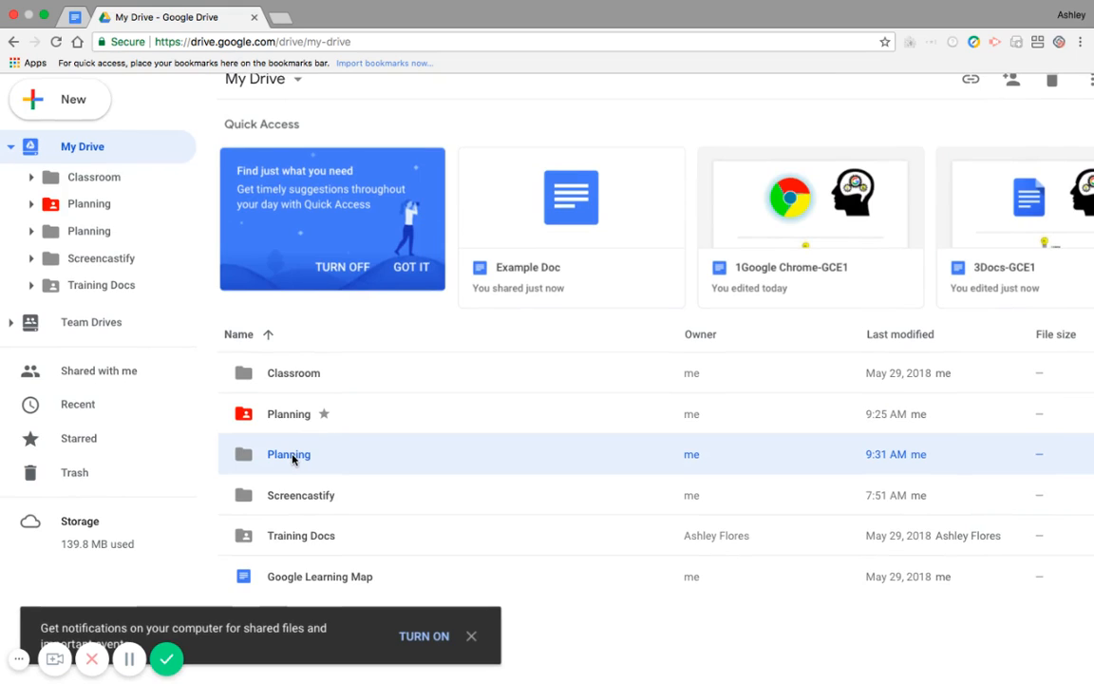
double_click(291, 456)
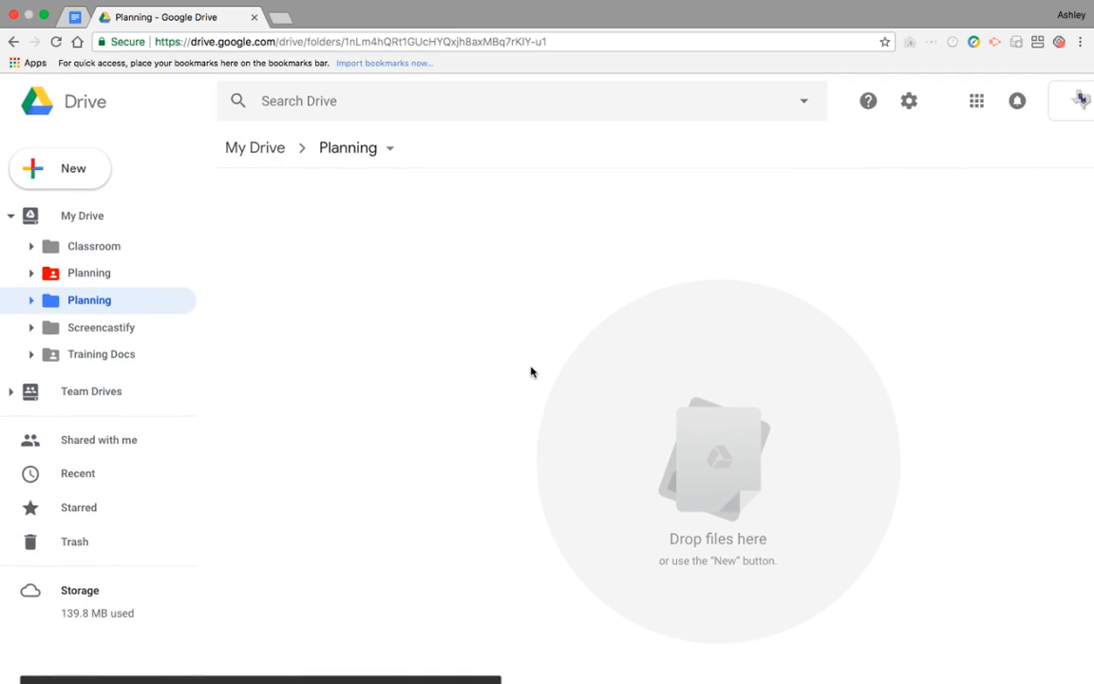
scroll(530, 372, "down", 2)
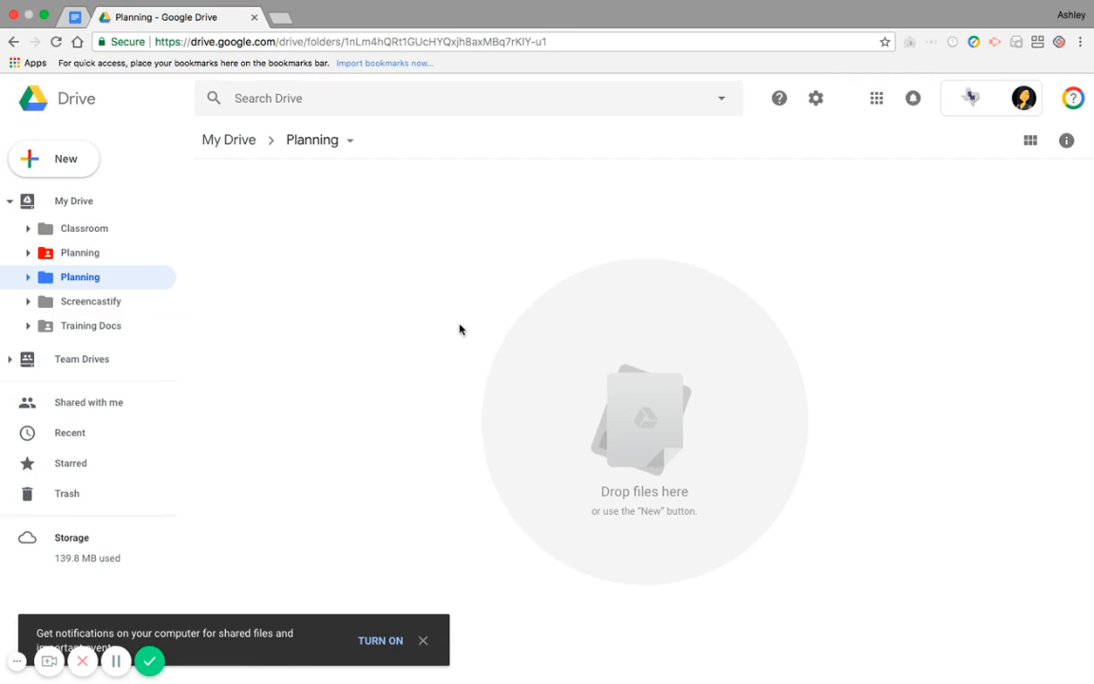
left_click(45, 153)
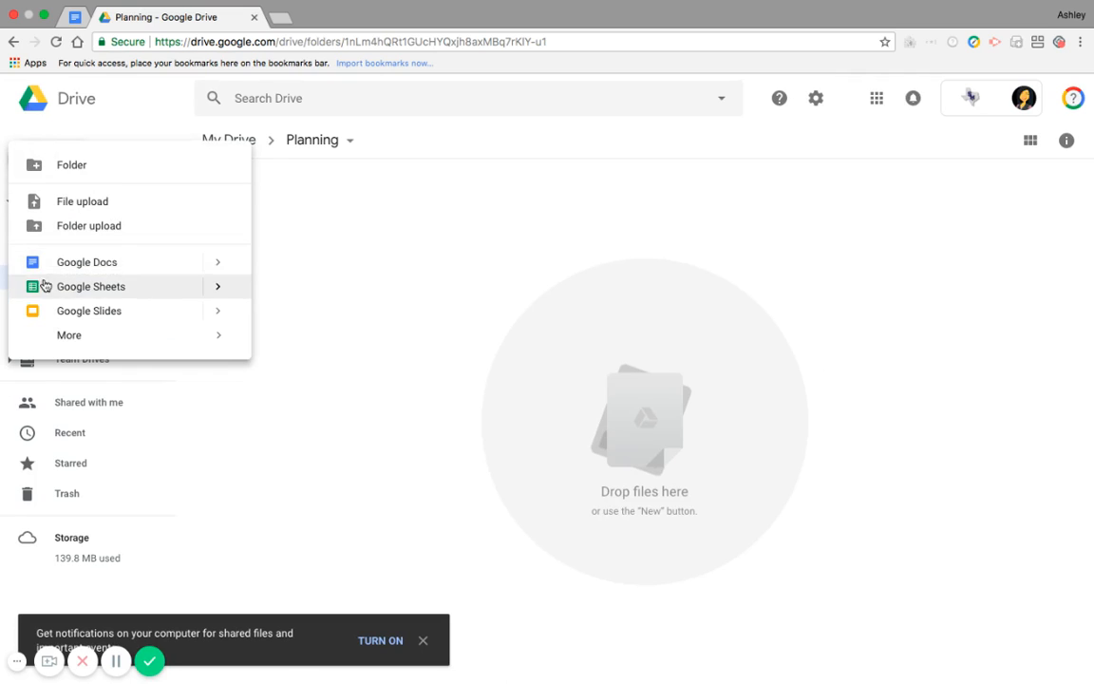
left_click(175, 264)
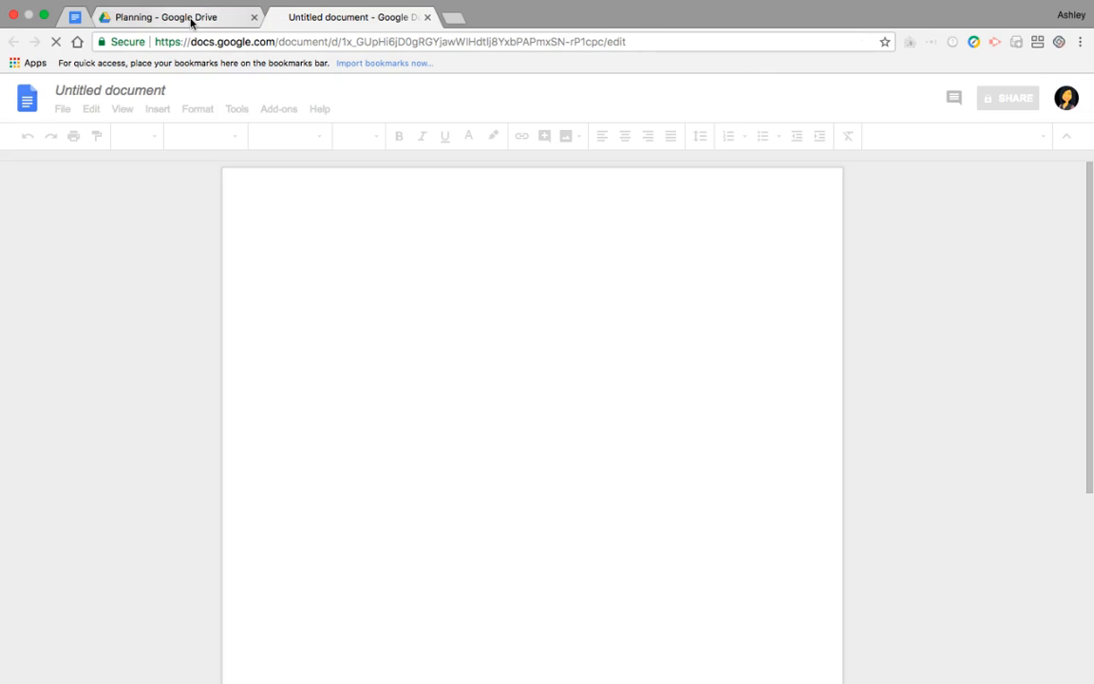
left_click(191, 18)
left_click(339, 18)
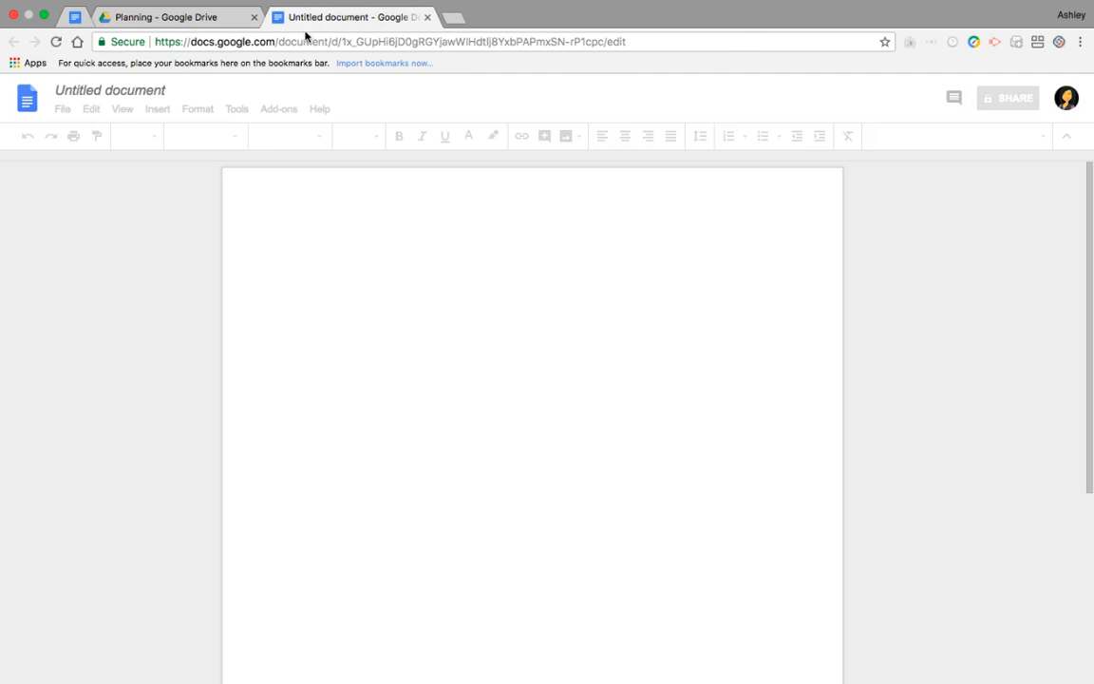
Rename the untitled document as Planning Doc and return to the Planning folder in Drive
left_click(101, 90)
triple_click(98, 92)
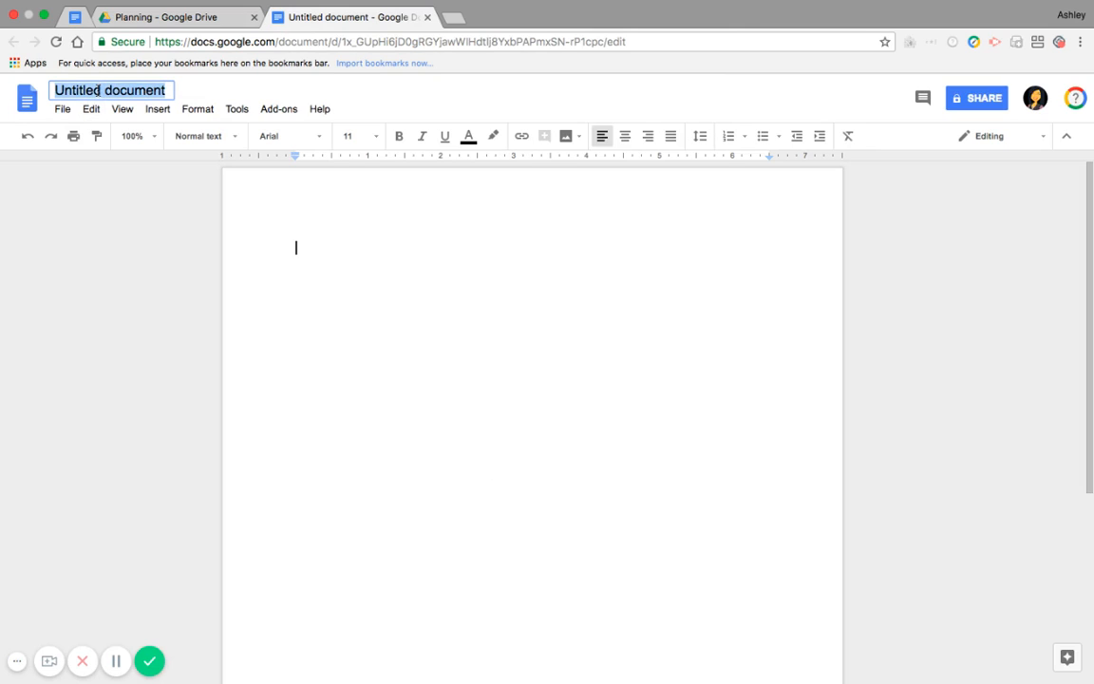
type("Planning Doc")
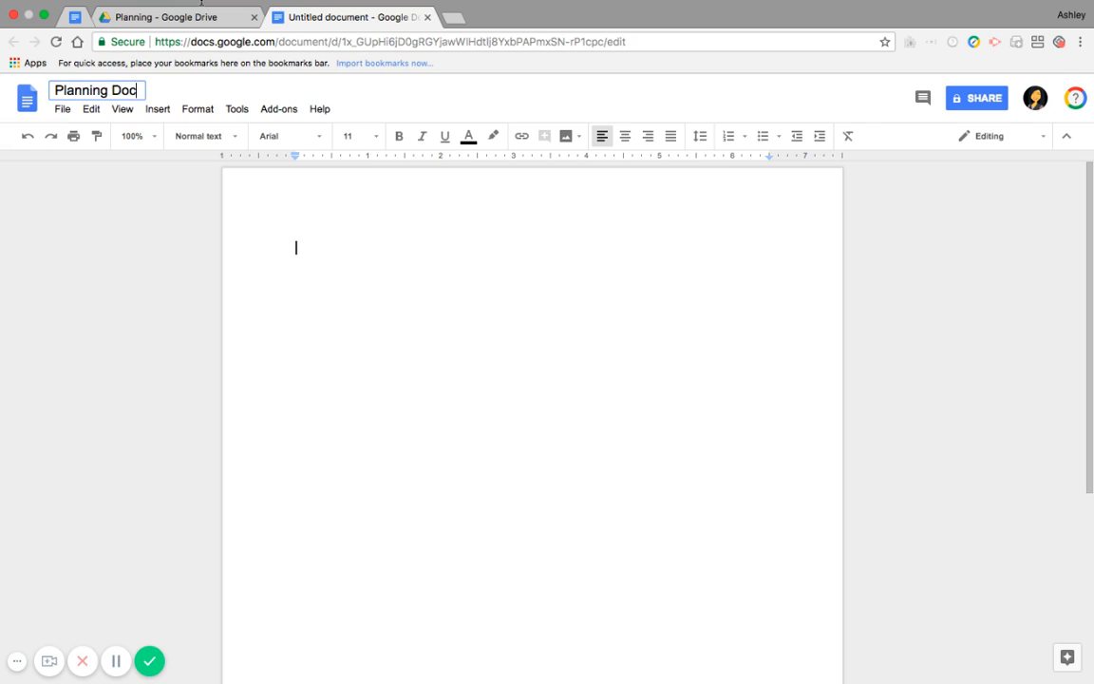
left_click(158, 12)
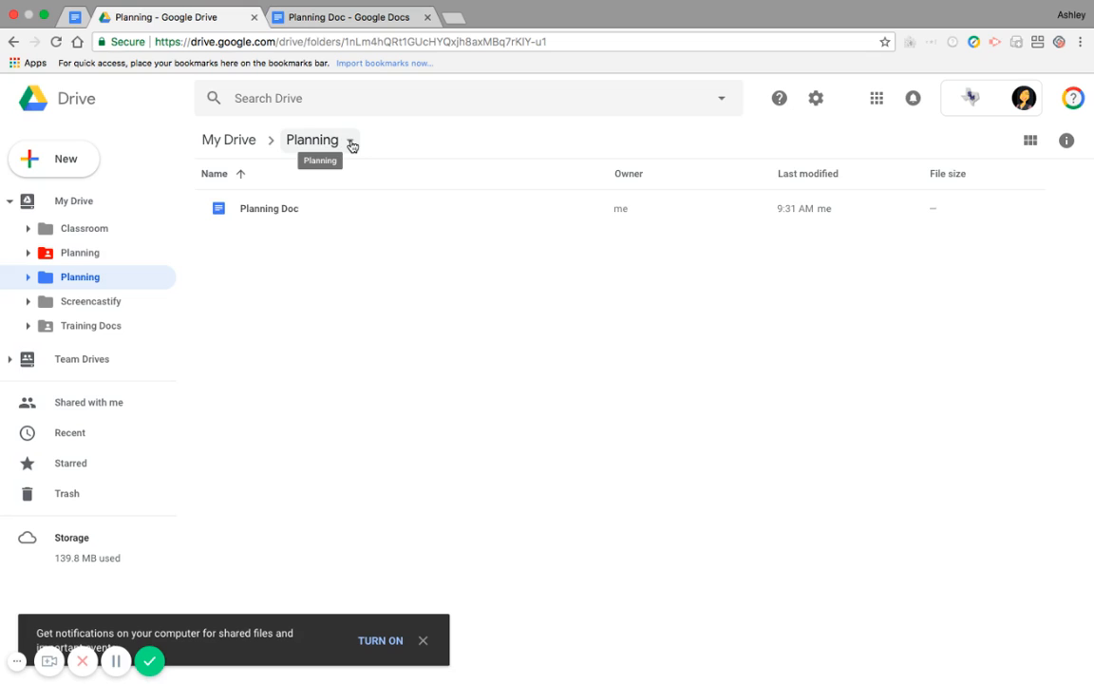
Open the advanced sharing settings of the current Planning folder
left_click(352, 144)
mouse_move(366, 180)
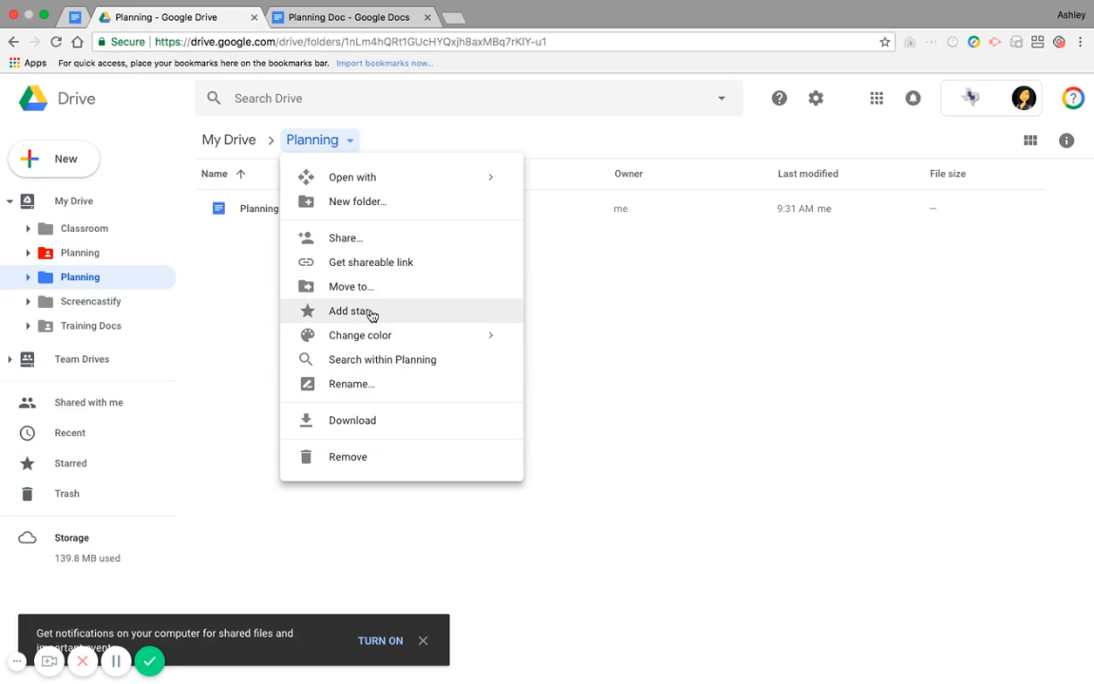
mouse_move(379, 338)
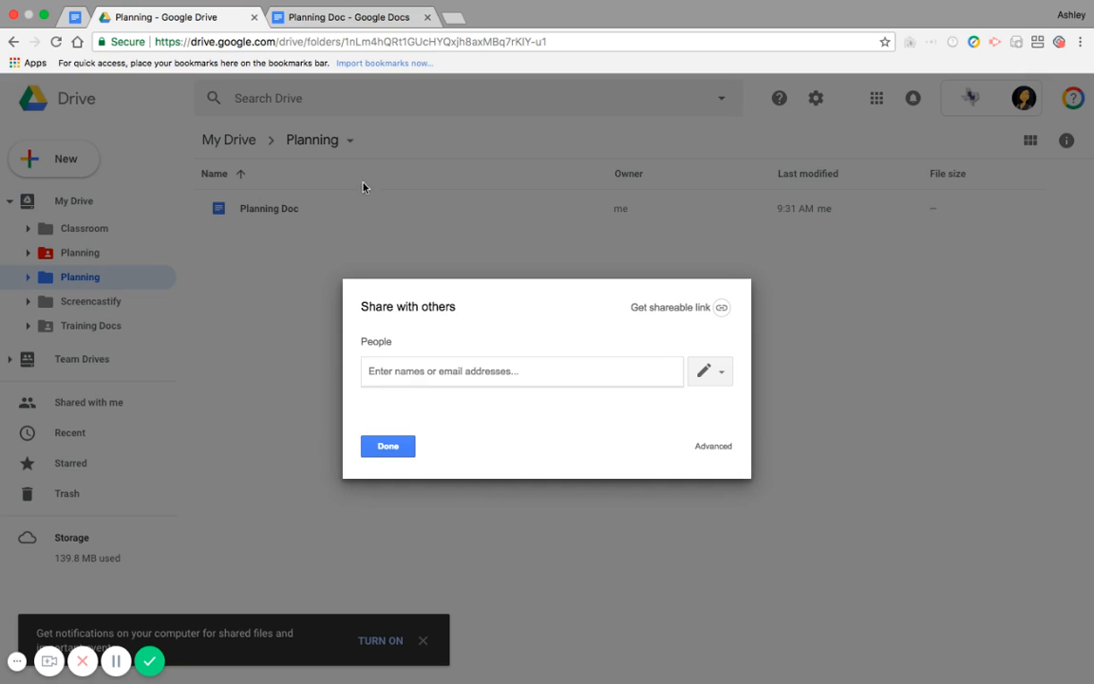
left_click(703, 448)
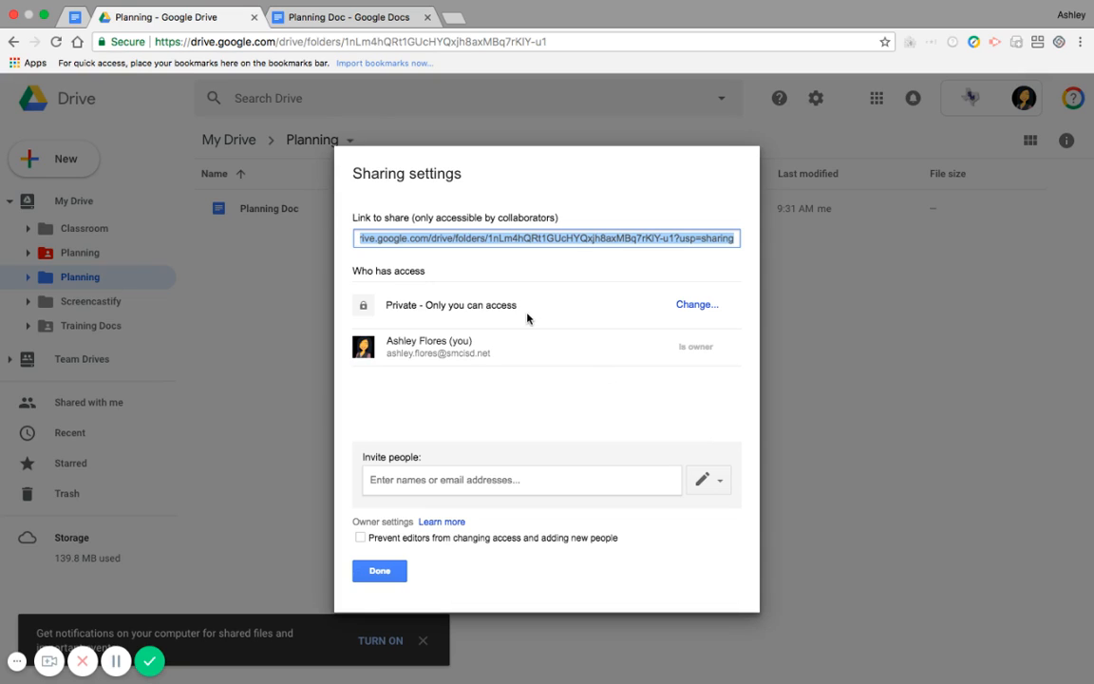
Turn on link sharing for San Marcos Consolidated ISD with "Can organize, add, & edit" access and save it
left_click(678, 305)
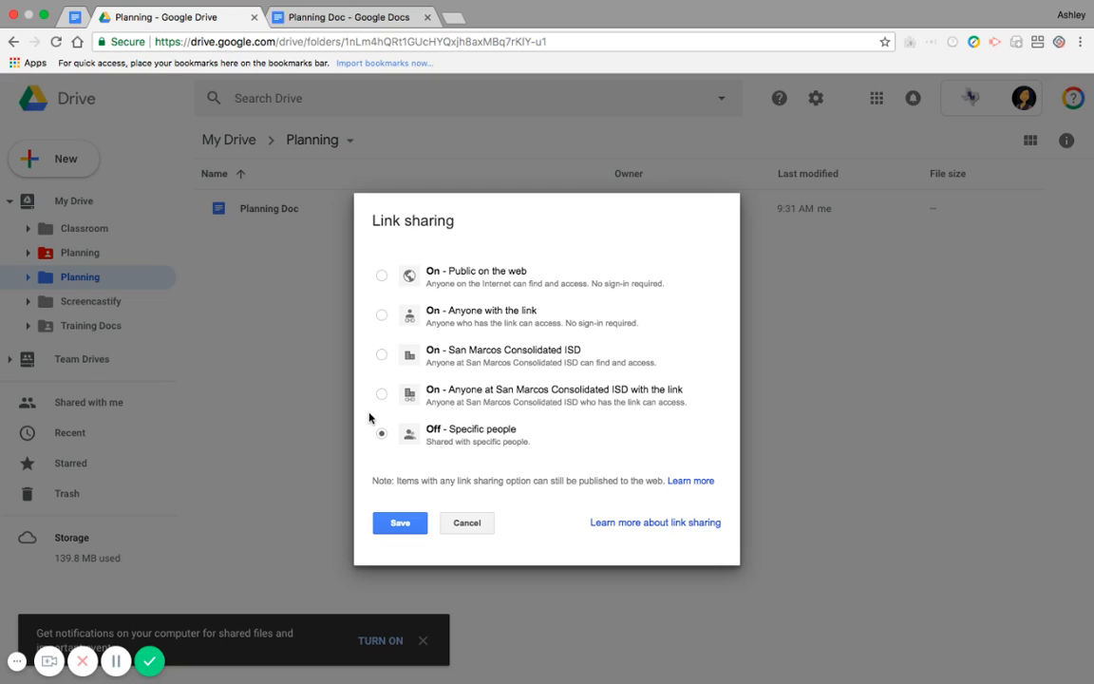
left_click(382, 355)
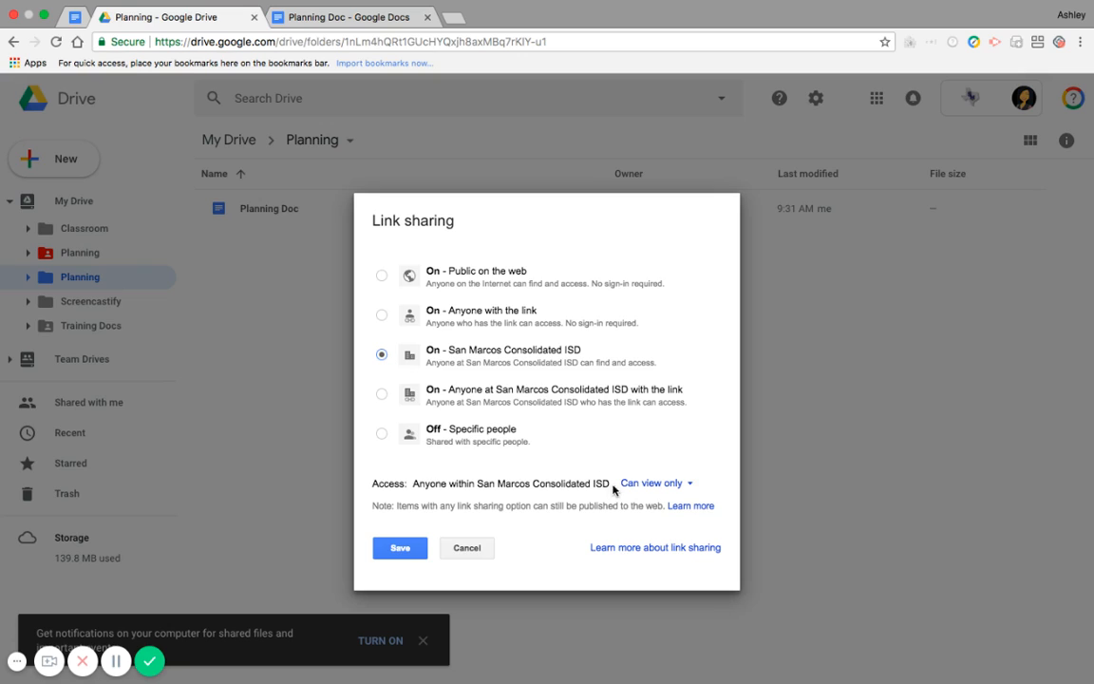
left_click(690, 485)
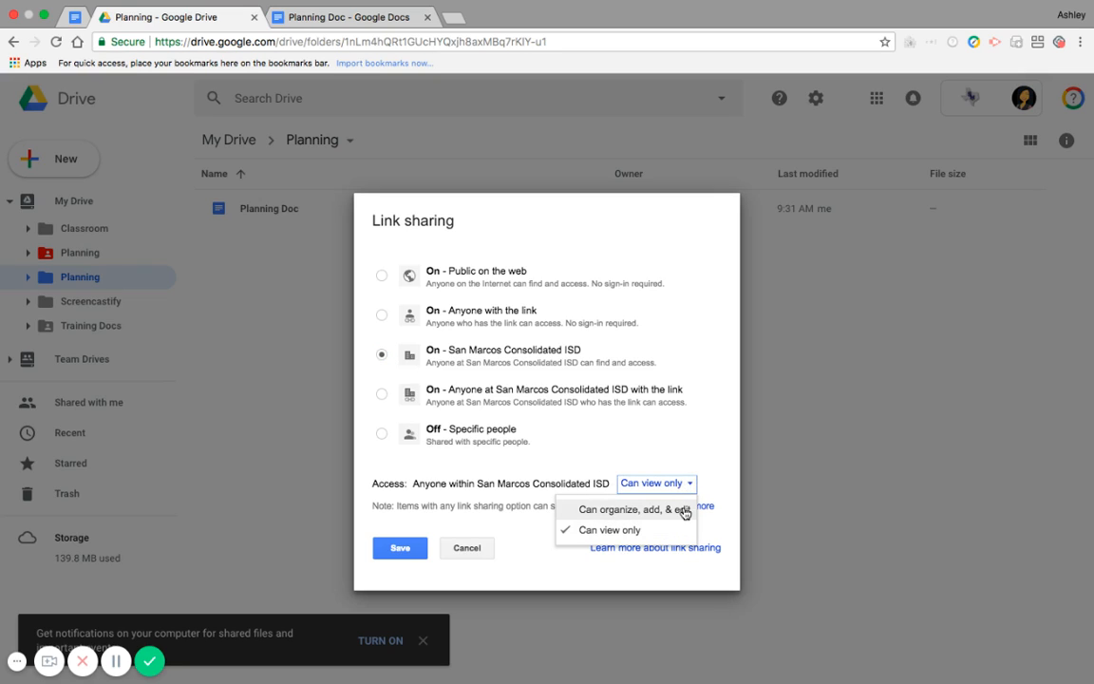
left_click(684, 512)
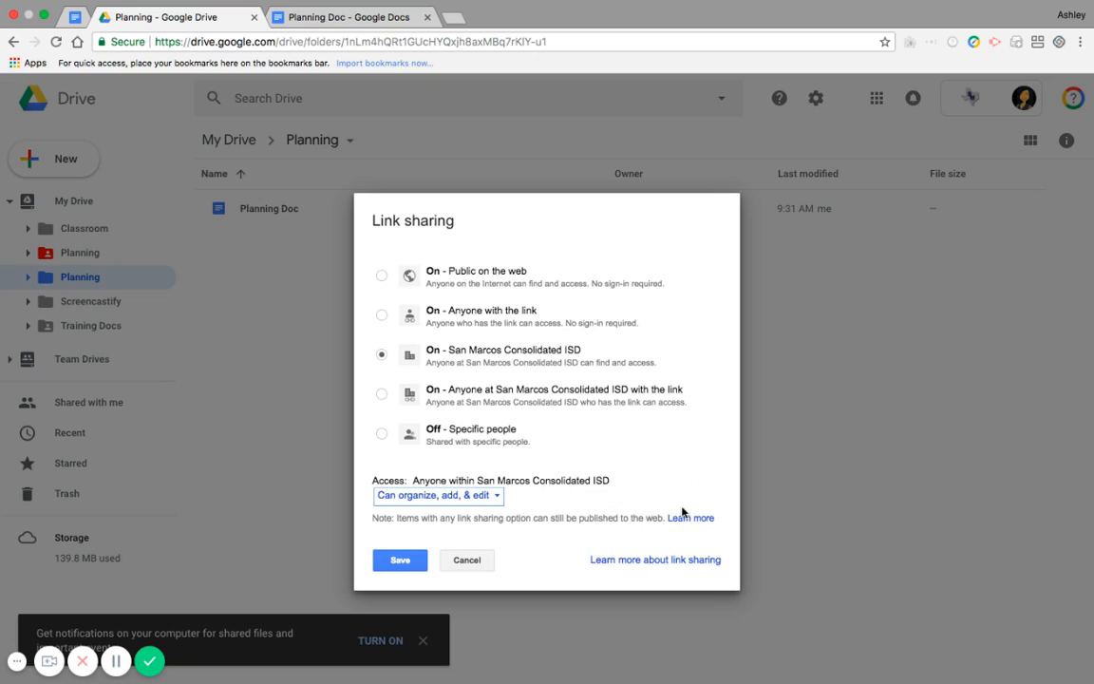
left_click(397, 568)
left_click(431, 480)
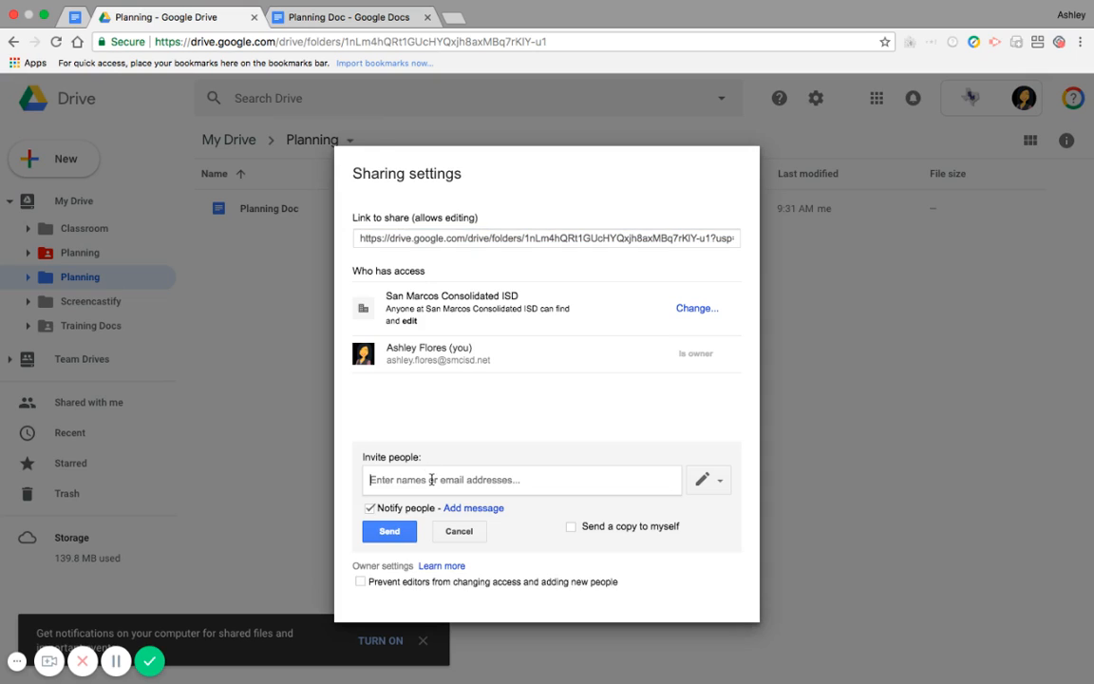
type("c")
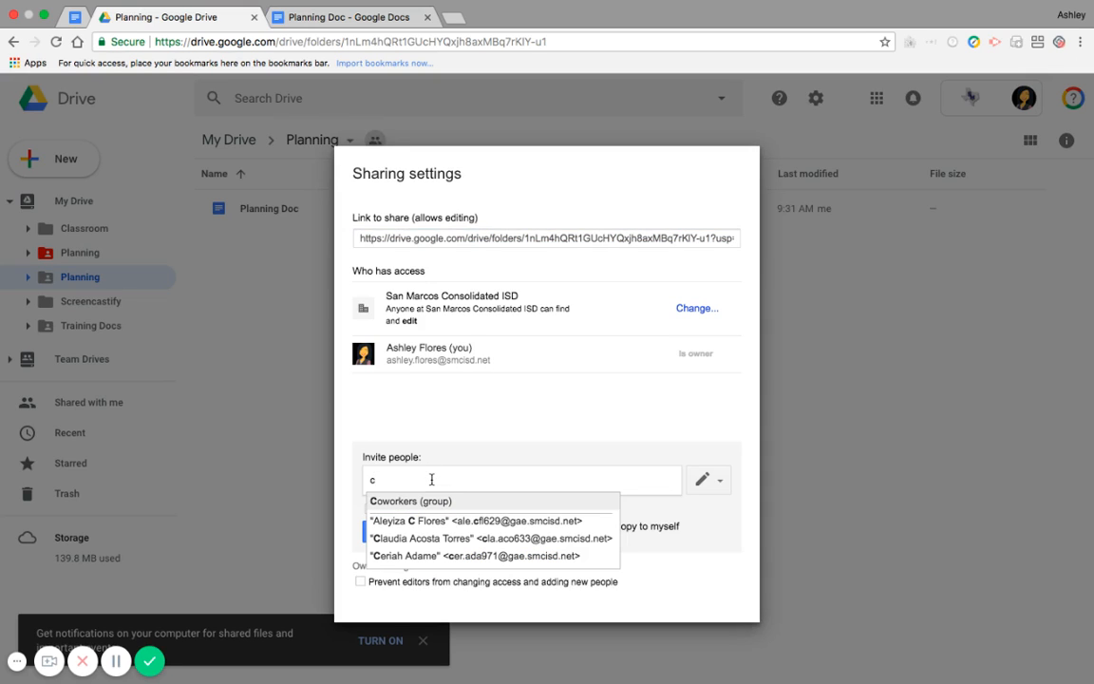
type("risting")
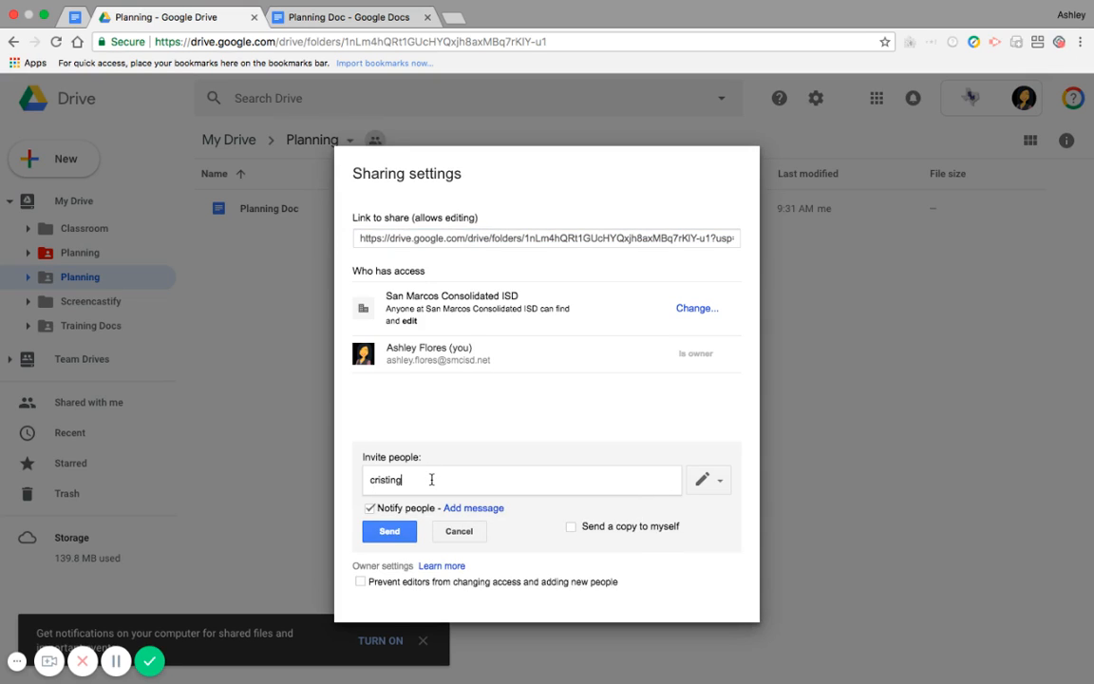
key("BackSpace")
type("a")
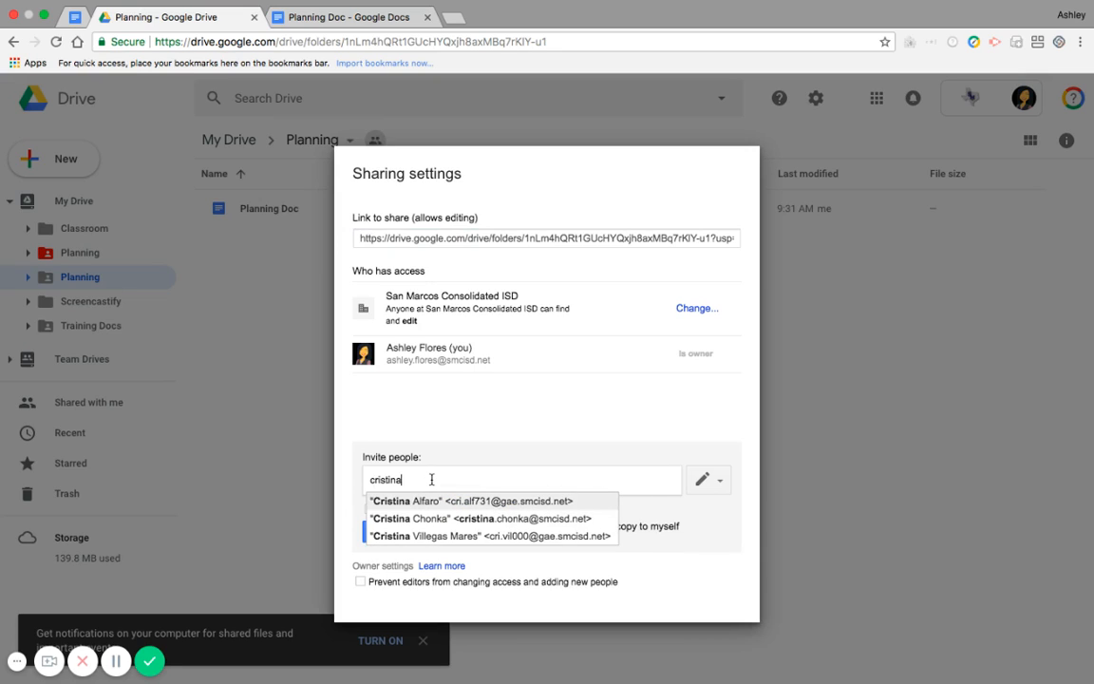
left_click(430, 530)
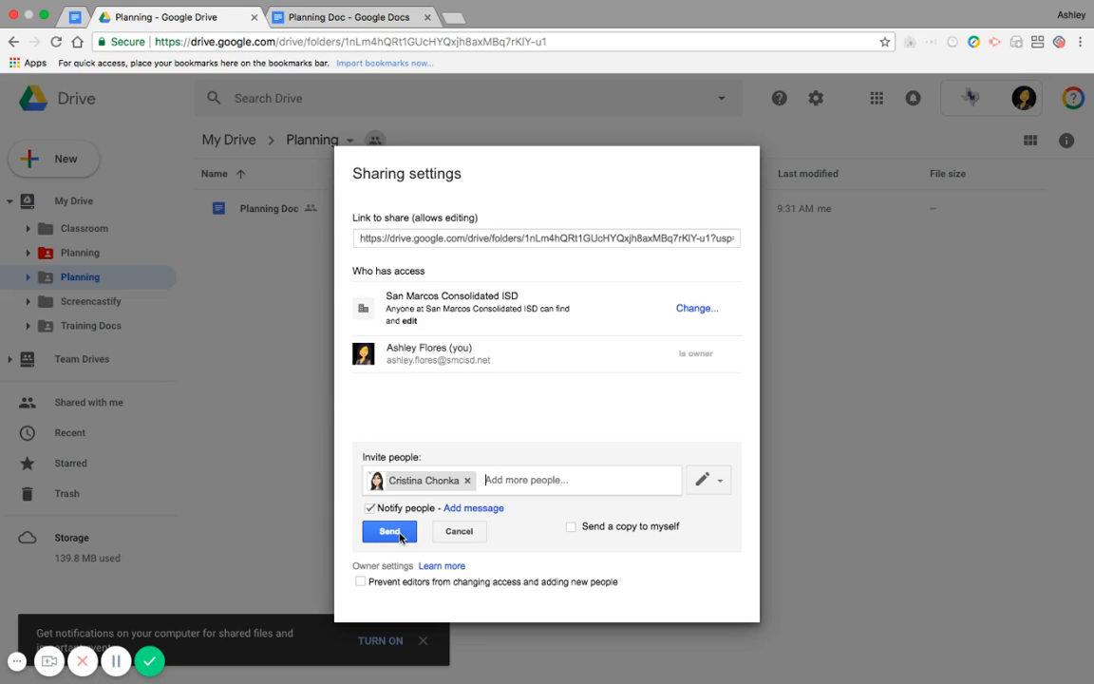
left_click(459, 533)
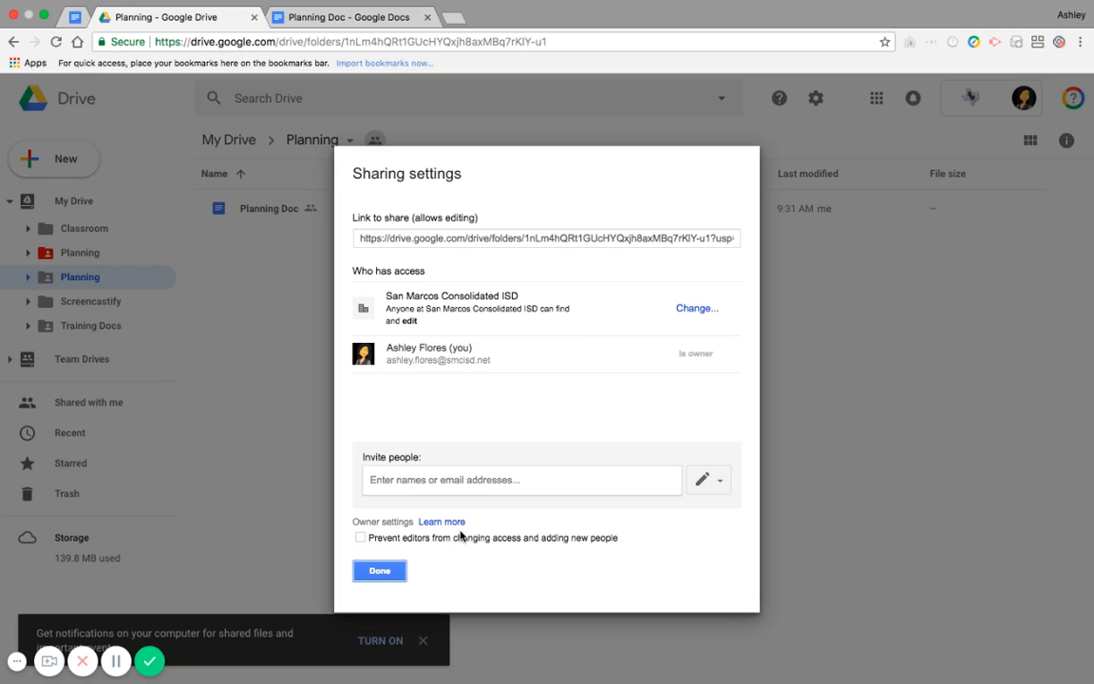
Close the sharing settings and move Planning Doc out of the shared Planning folder into My Drive, accepting the loss of access
left_click(384, 572)
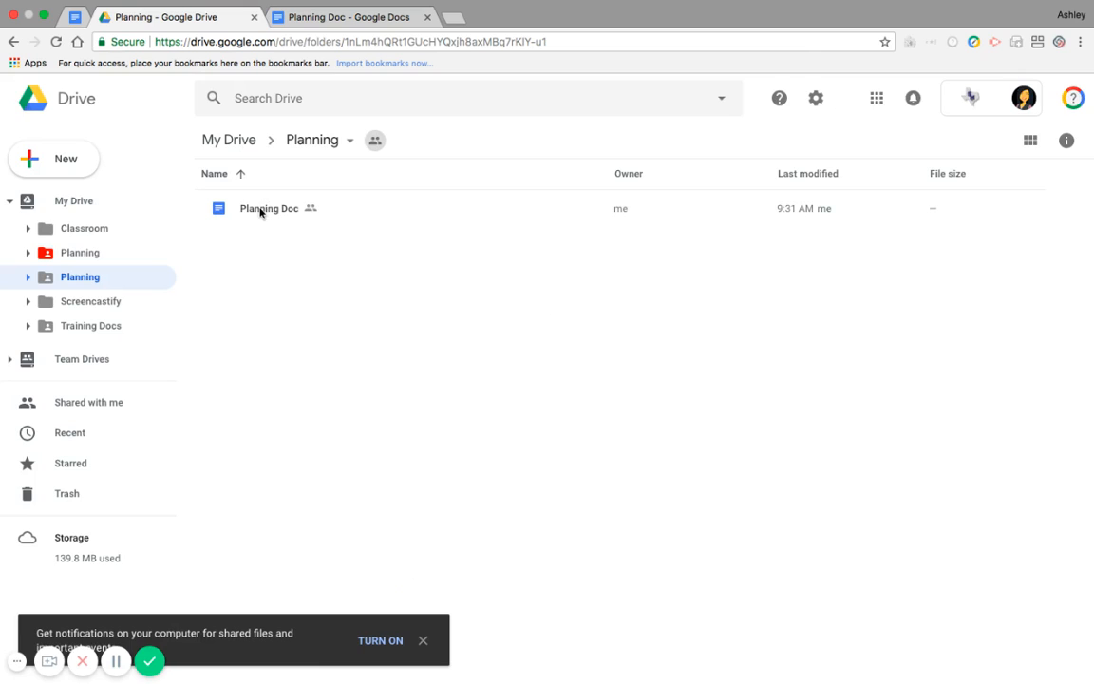
left_click_drag(269, 211, 211, 139)
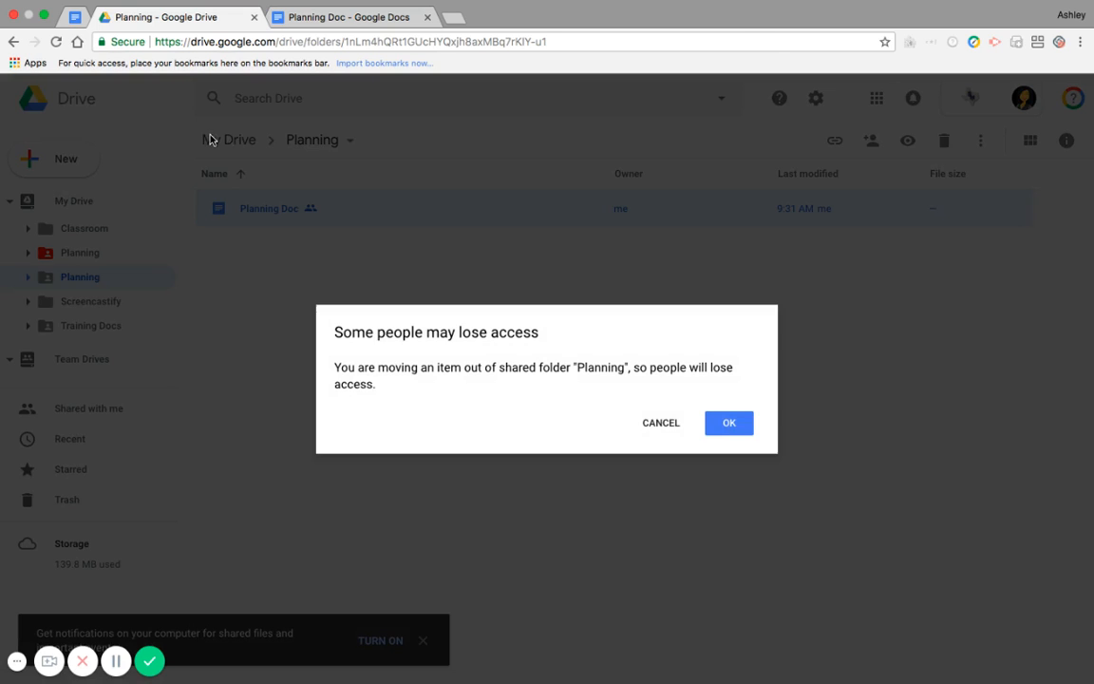
left_click(724, 429)
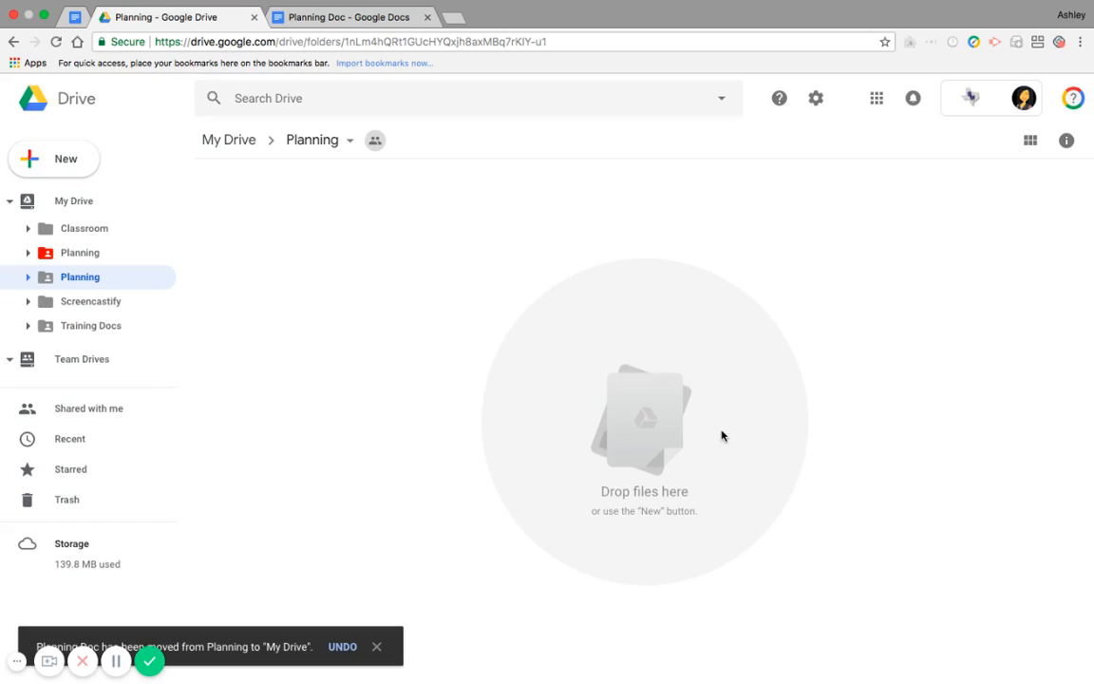
Go to My Drive and move the uncoloured Planning folder into the red starred Planning folder, agreeing to share it
left_click(218, 136)
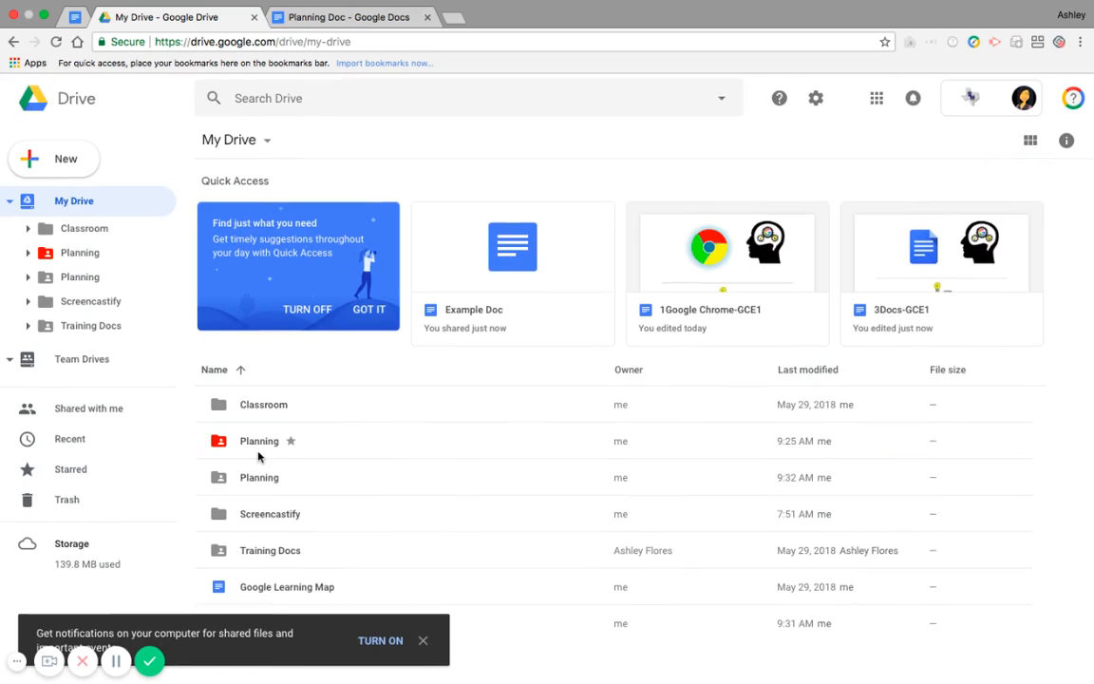
left_click(247, 478)
left_click_drag(247, 477, 241, 438)
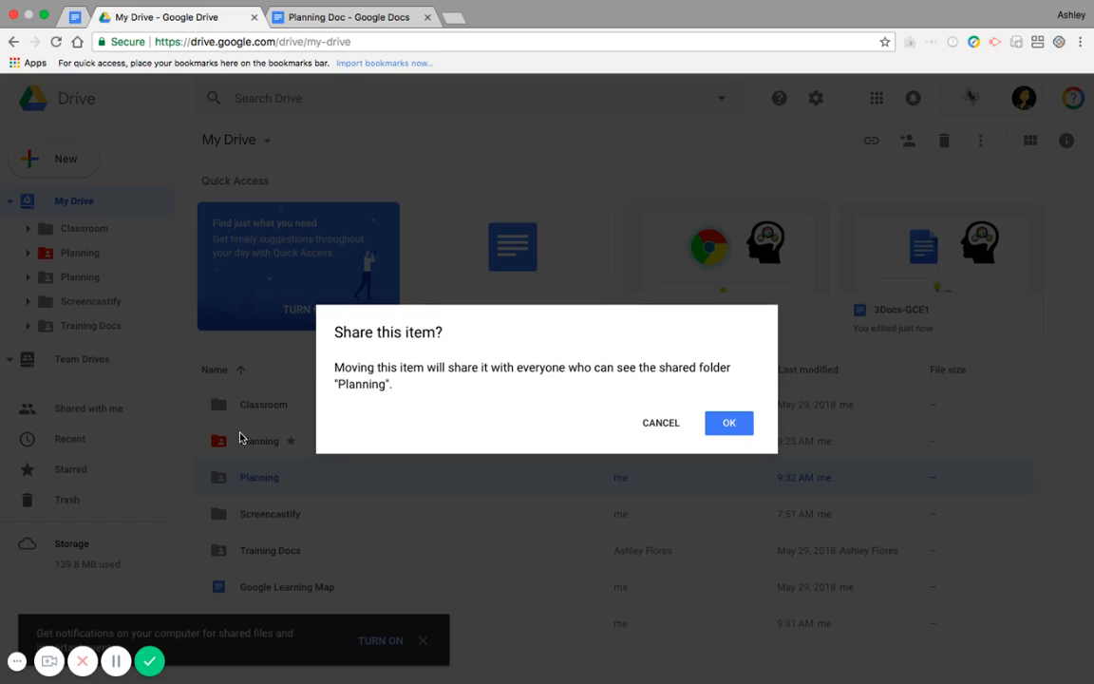
left_click(738, 421)
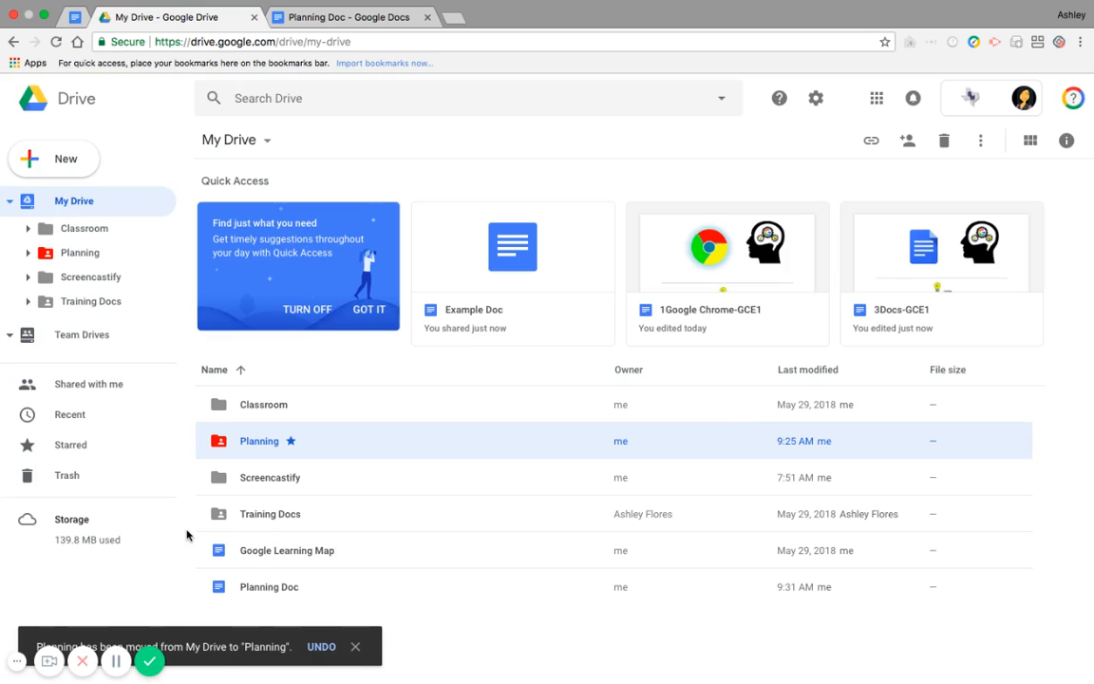
left_click(116, 661)
left_click(116, 661)
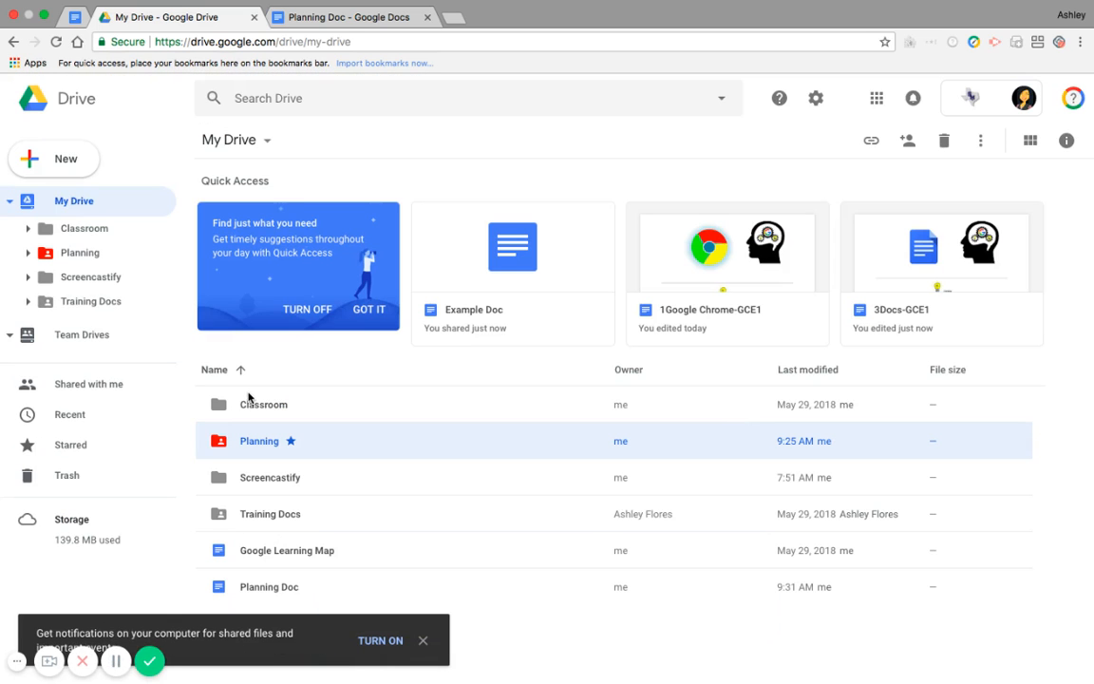